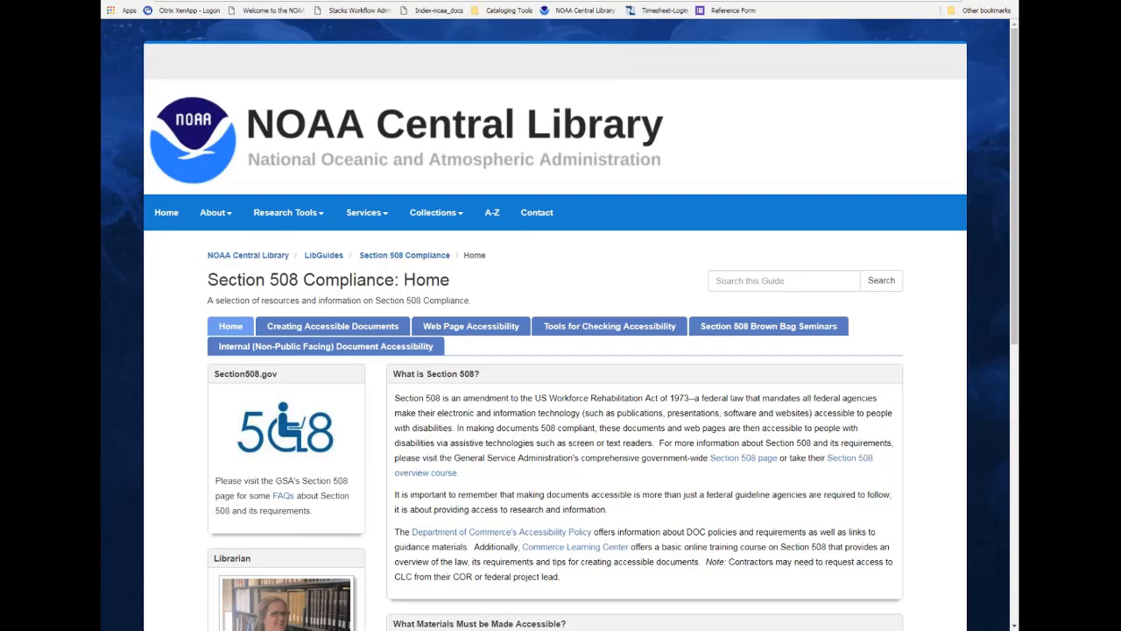
- Open the guide's Section 508 Brown Bag Seminars page and switch to noaa_10169_DS1-PARR.pdf in Adobe Acrobat
click(759, 329)
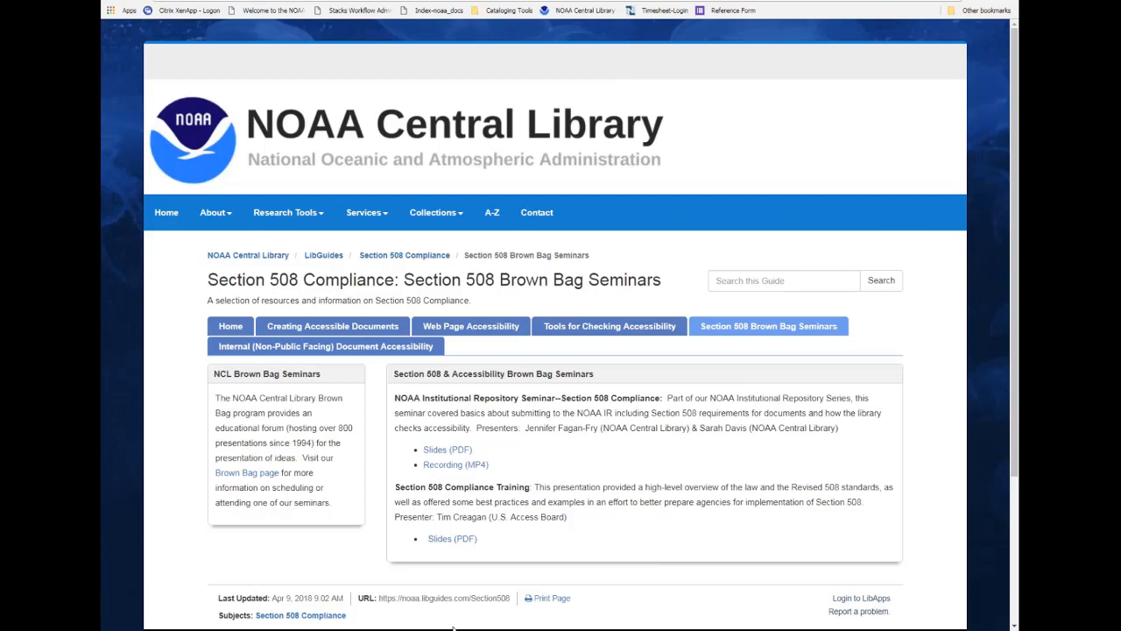
click(267, 630)
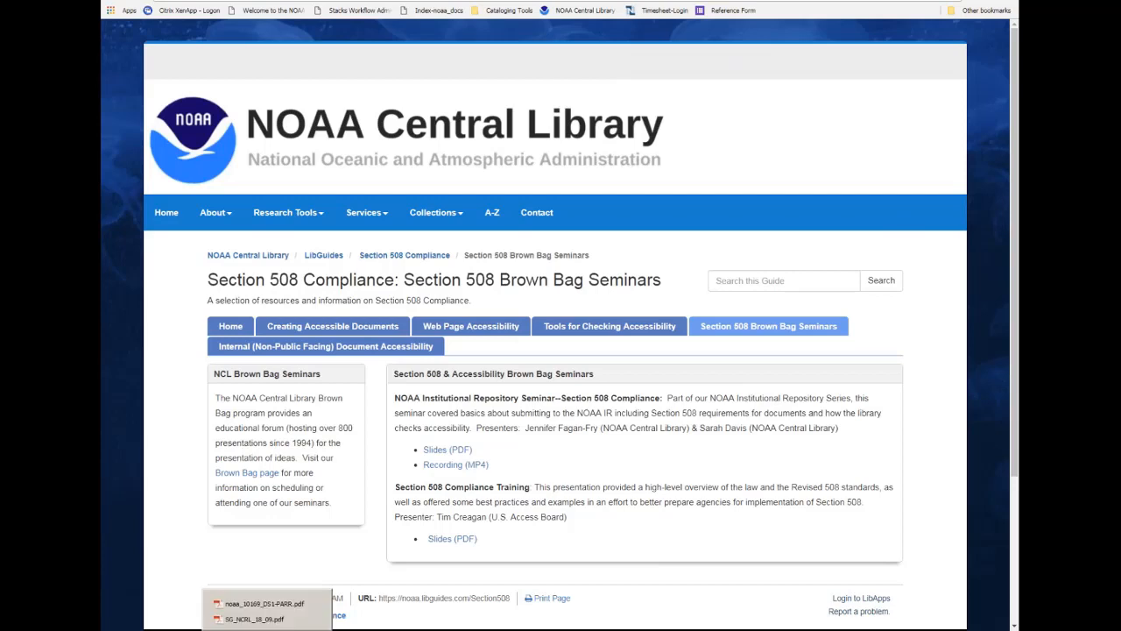
click(268, 604)
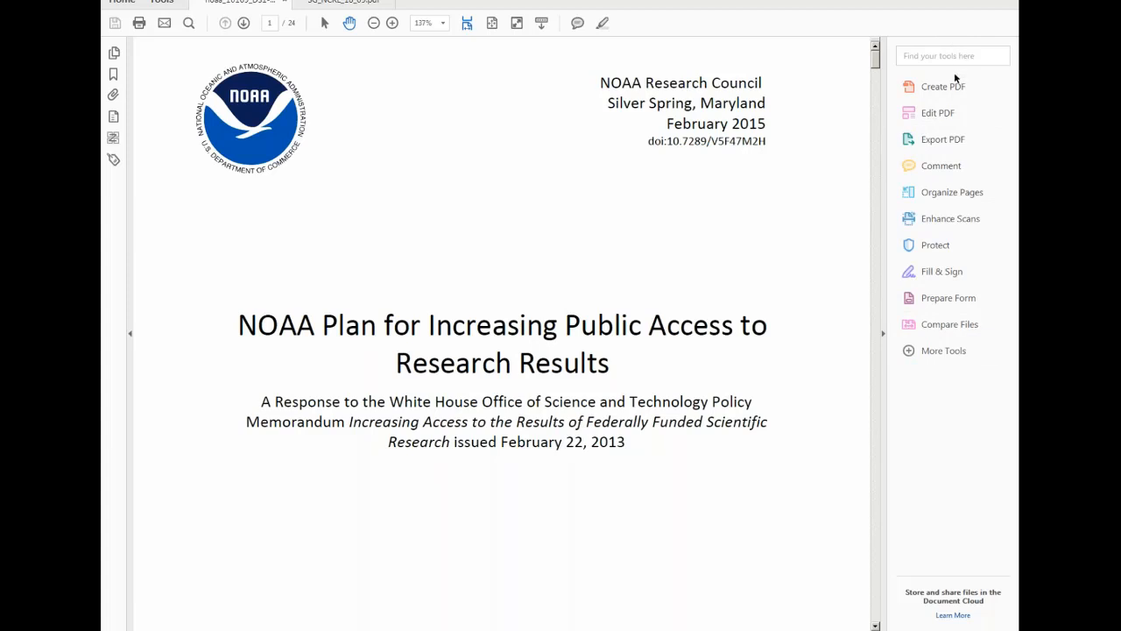
- Add the Accessibility tool from the Protect & Standardize group to the tool shortcuts and open it for the document
click(936, 352)
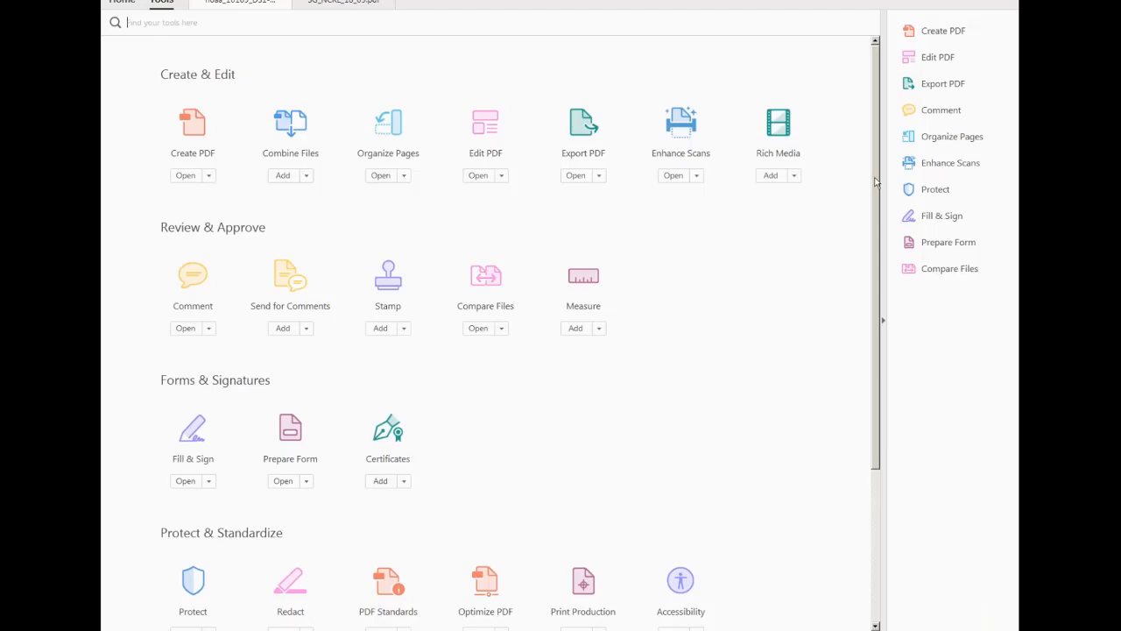
scroll(875, 183, down, 1)
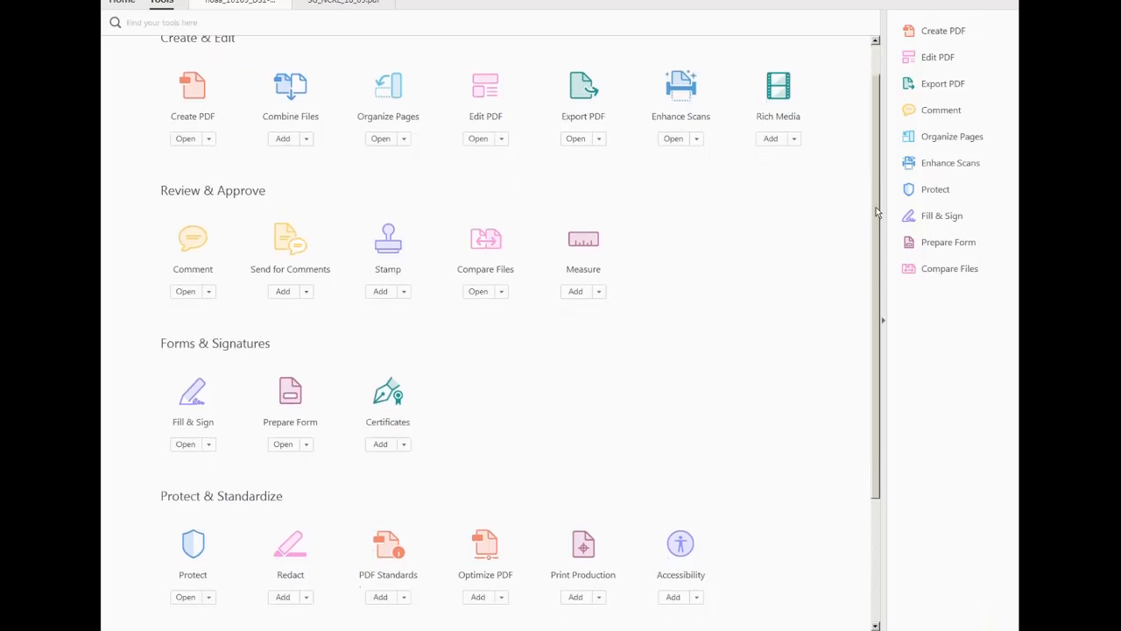
drag(876, 211, 874, 345)
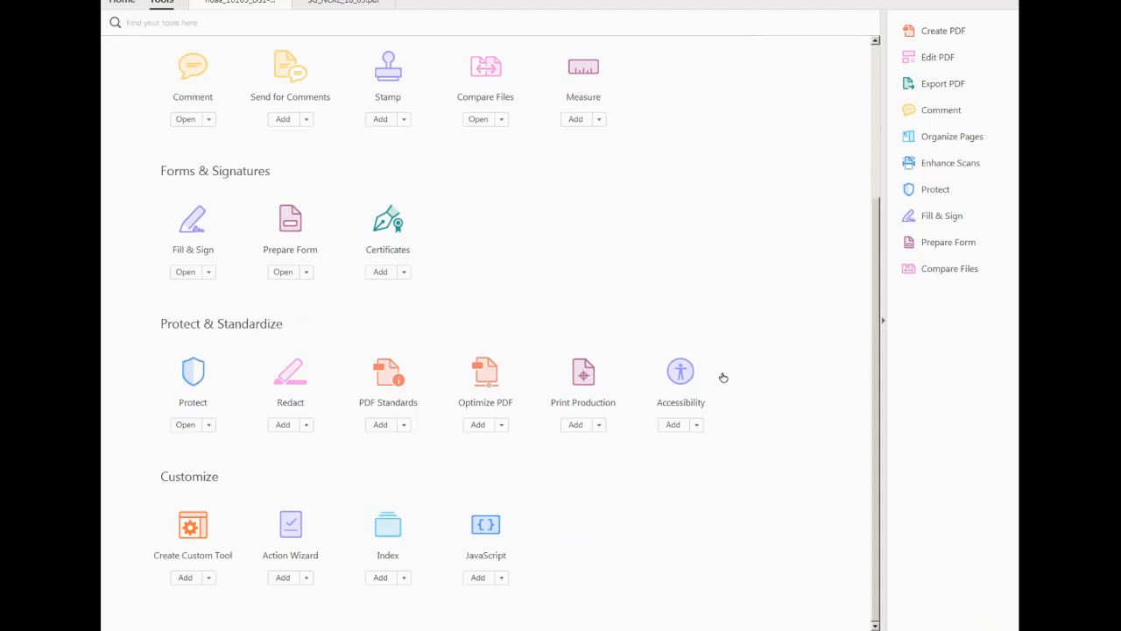
click(672, 424)
click(941, 296)
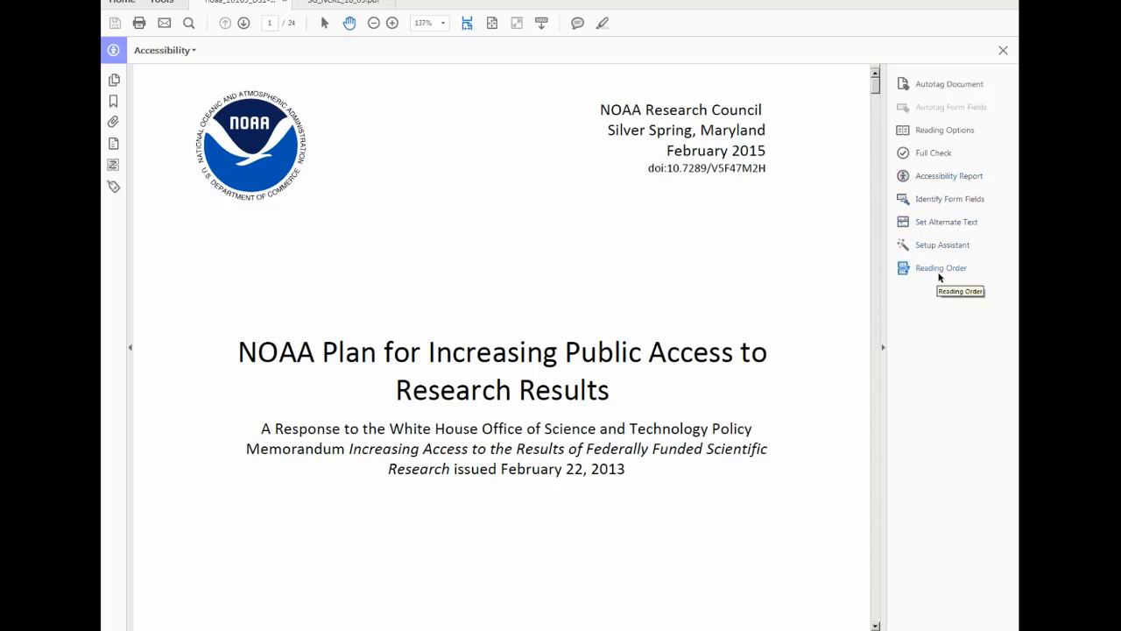
- Run a full accessibility check on all pages with every checking option enabled and an accessibility report created
click(932, 153)
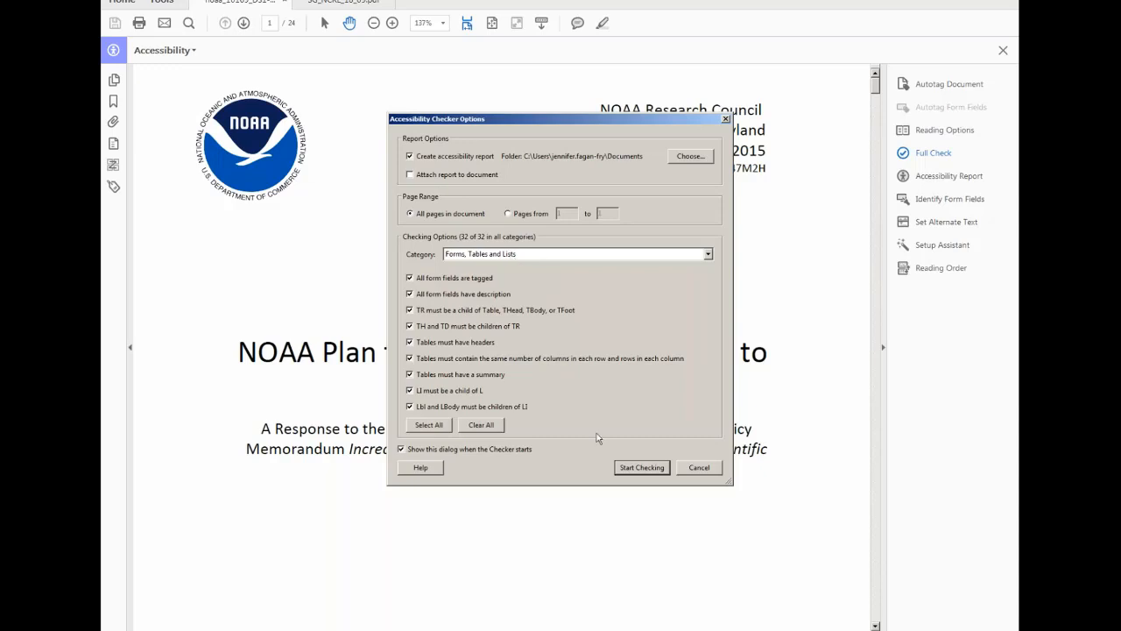
click(640, 469)
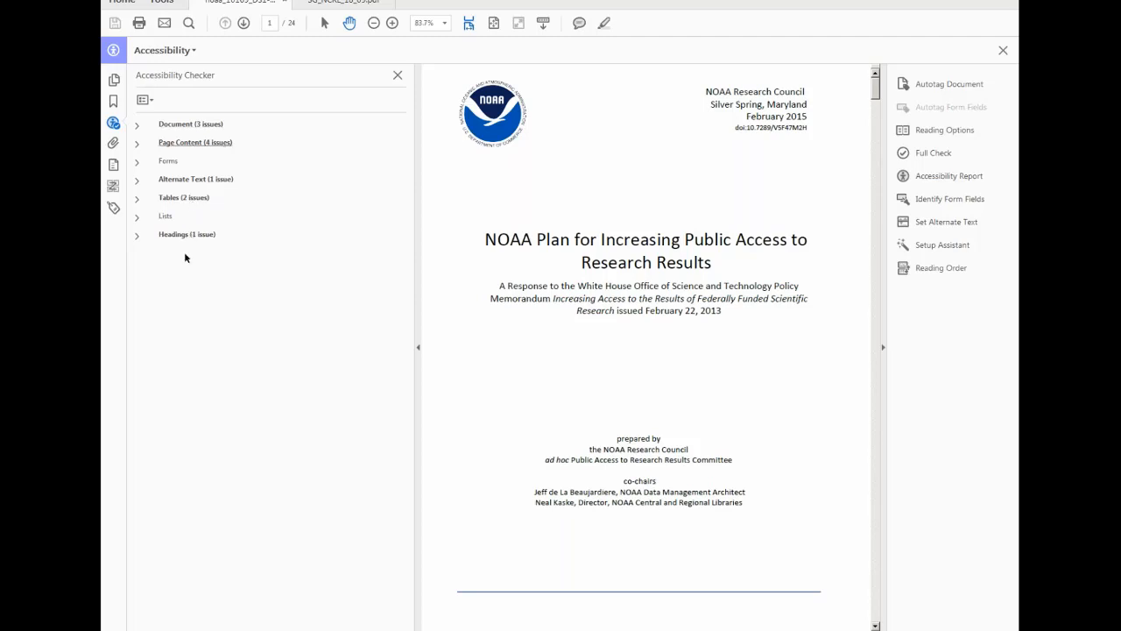
- Fix the failed Title check in the Document category of the accessibility results
click(136, 125)
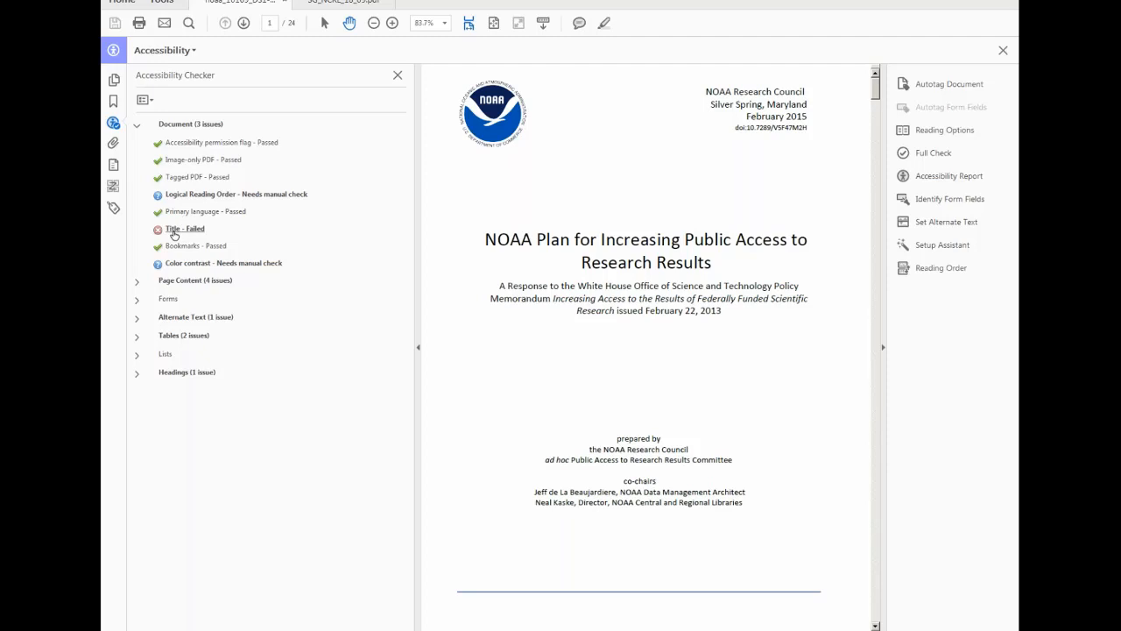
right_click(173, 234)
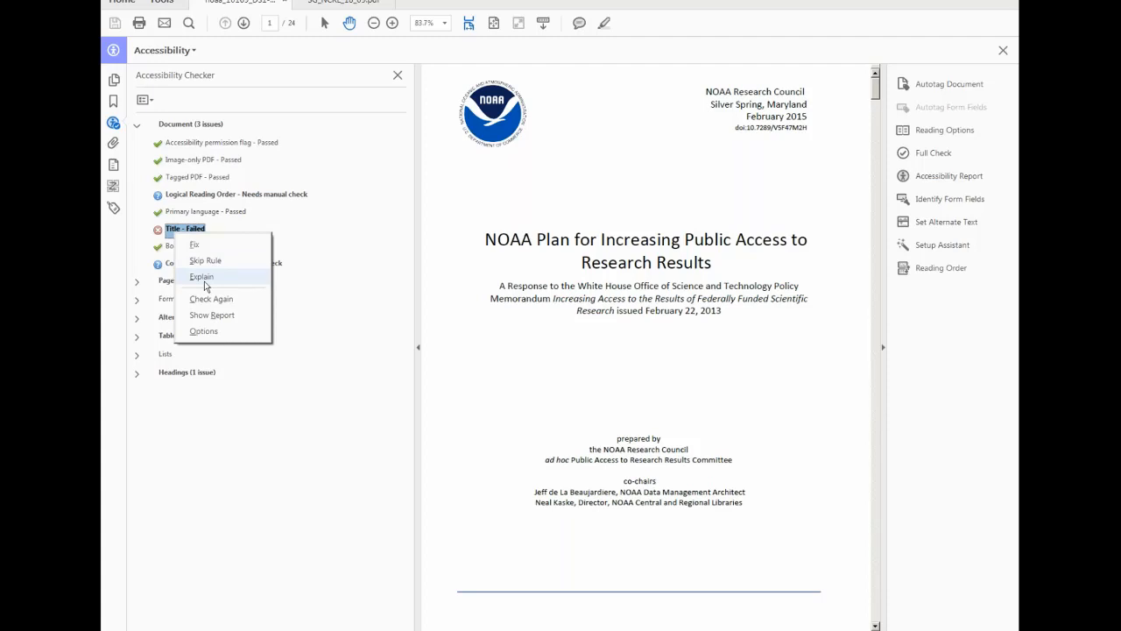
click(200, 246)
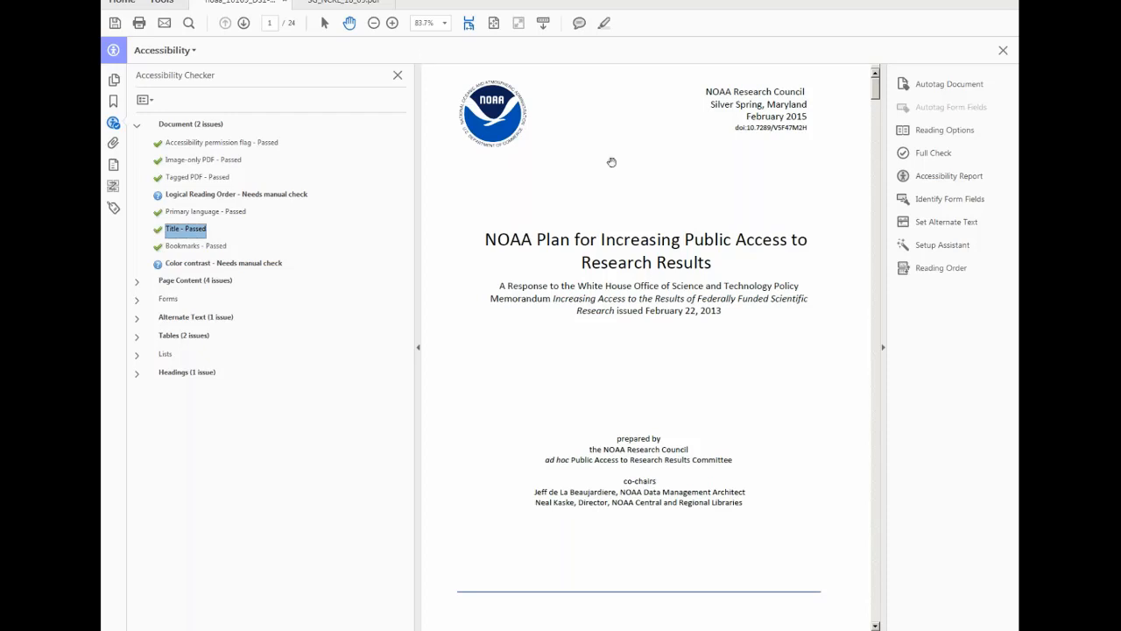
- Check the title metadata in the document properties' description and leave the properties without changes
right_click(584, 202)
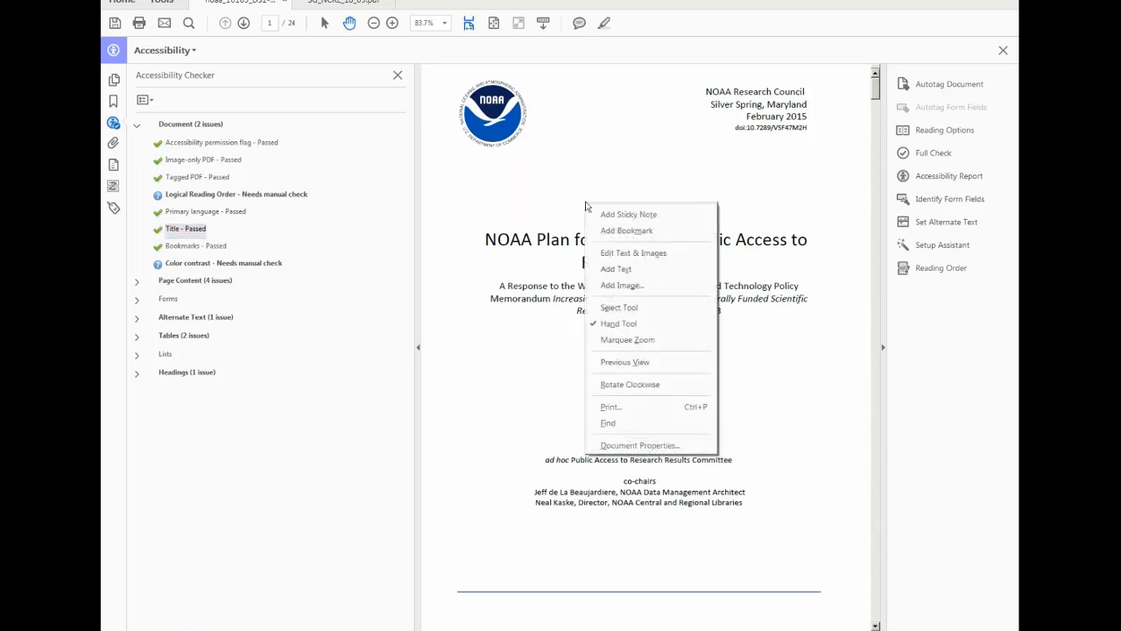
click(646, 446)
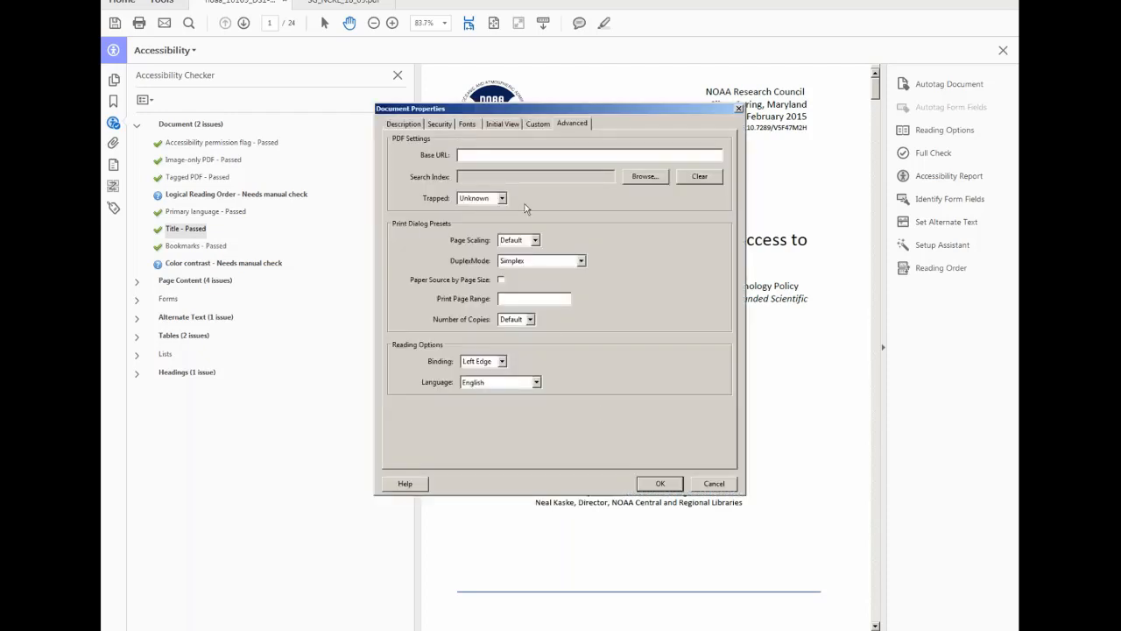
click(403, 125)
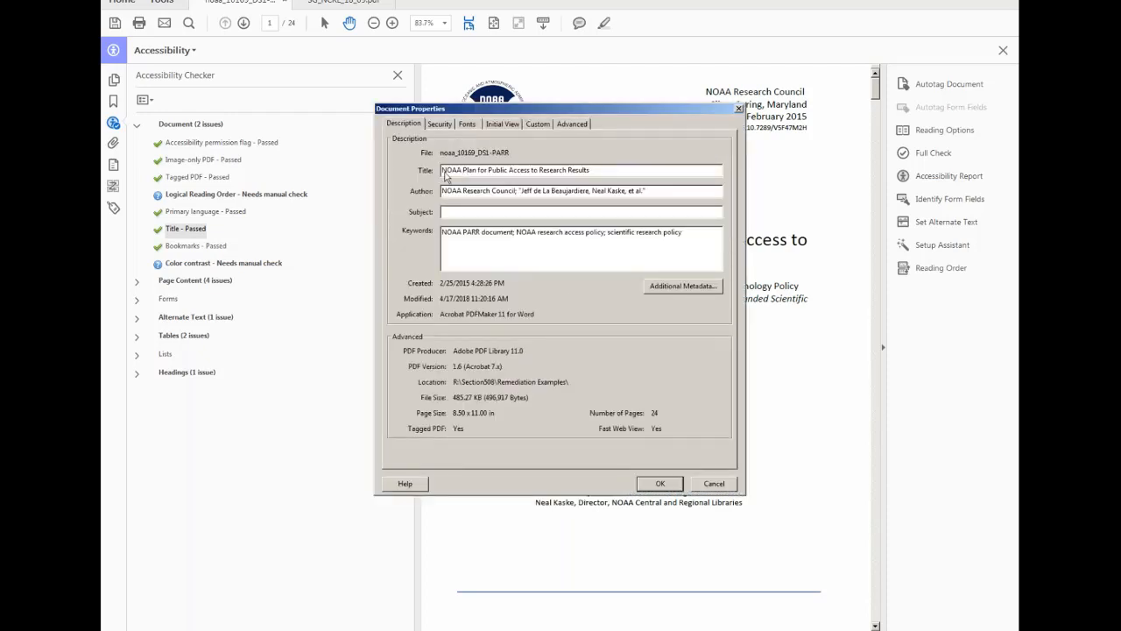
click(444, 173)
click(712, 485)
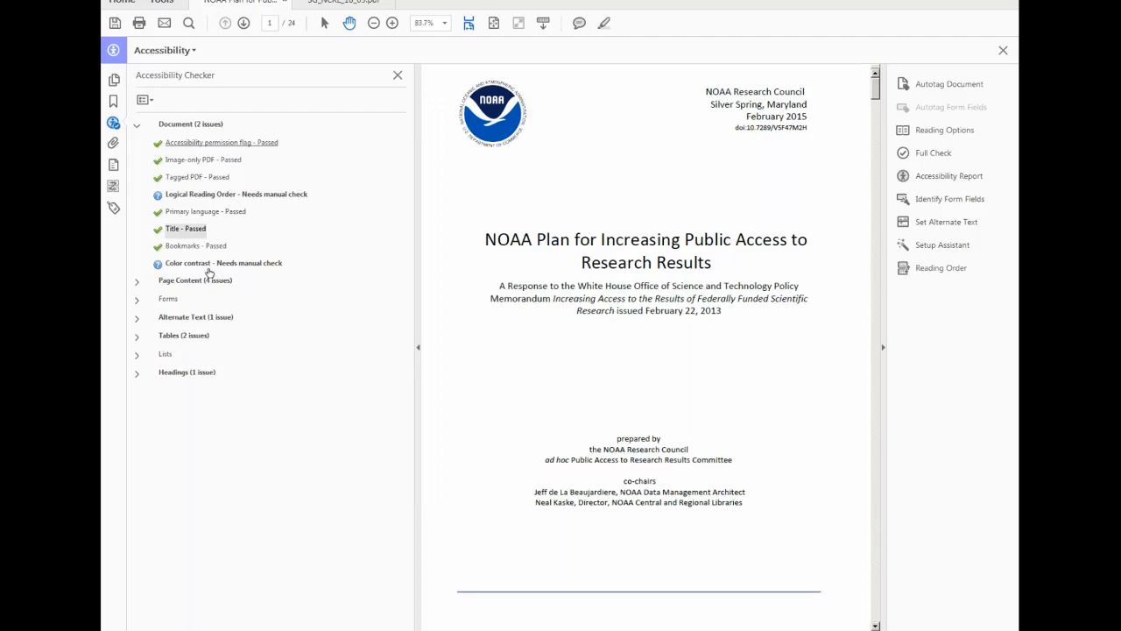
- Collapse the Document results and expand Page Content down to the elements that fail the Tagged content check
click(146, 127)
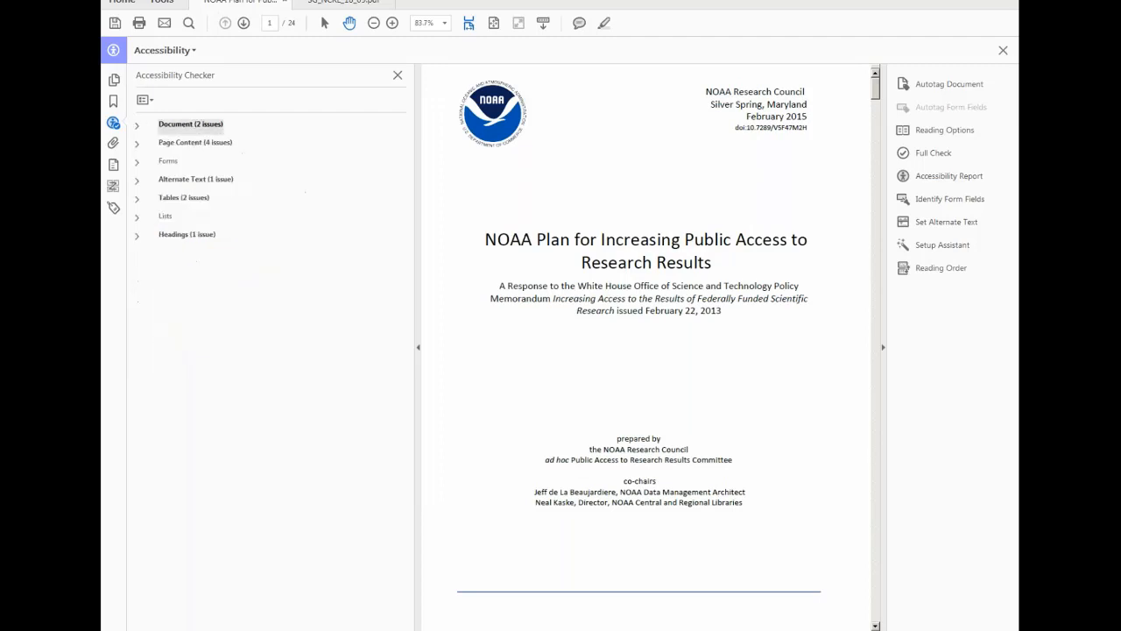
click(137, 145)
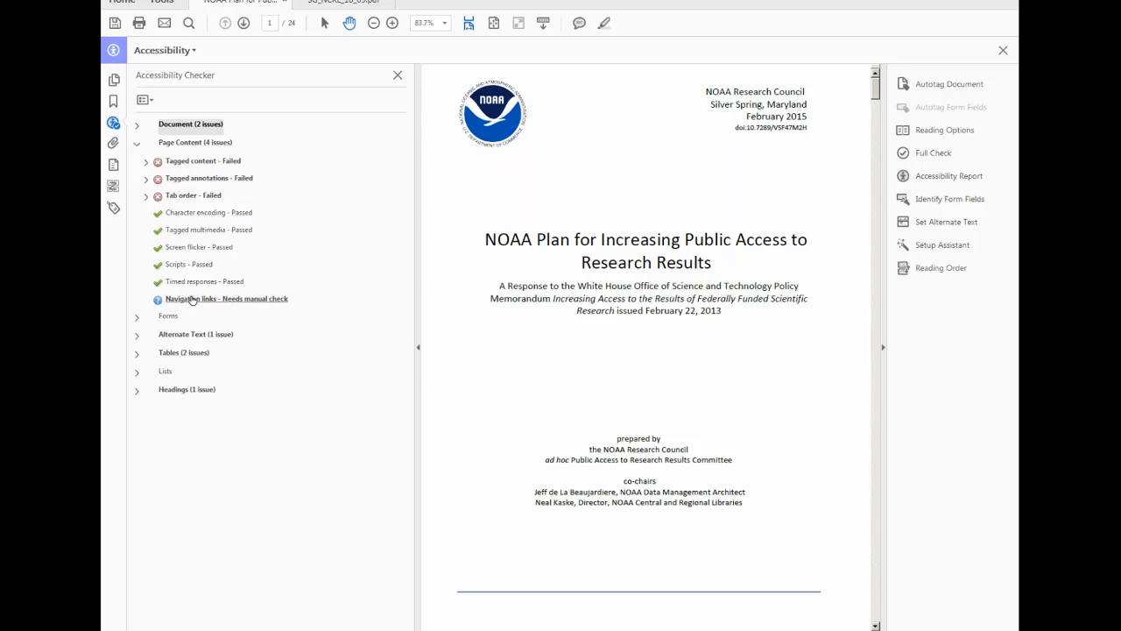
click(145, 161)
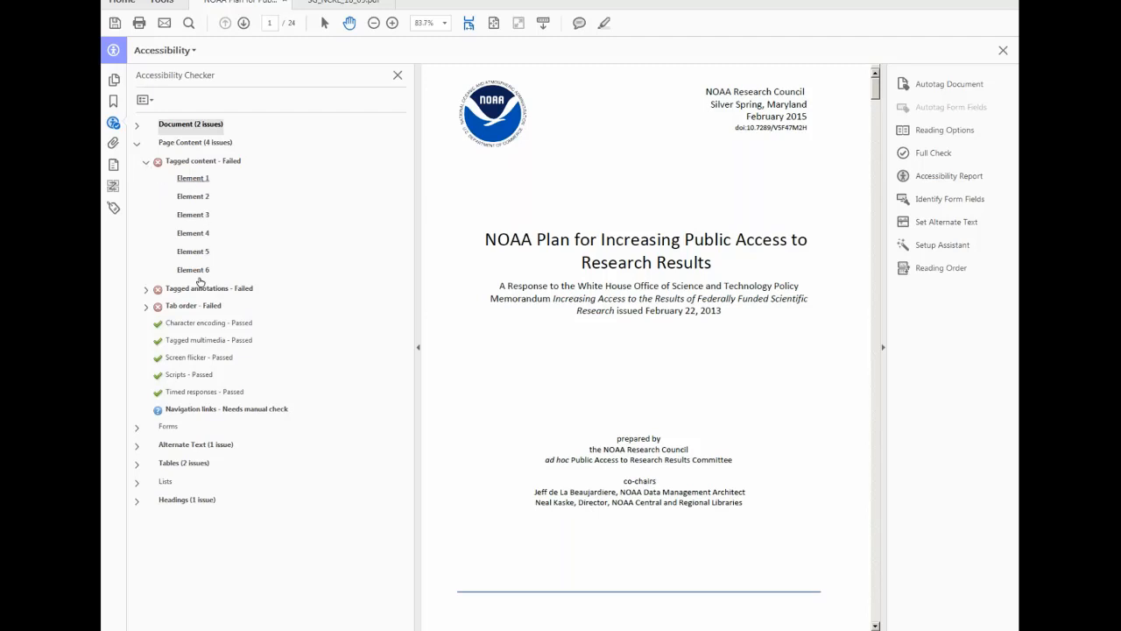
- Examine Elements 1 to 6 of the failed Tagged content check on the cover page, ending back on Element 1
click(195, 179)
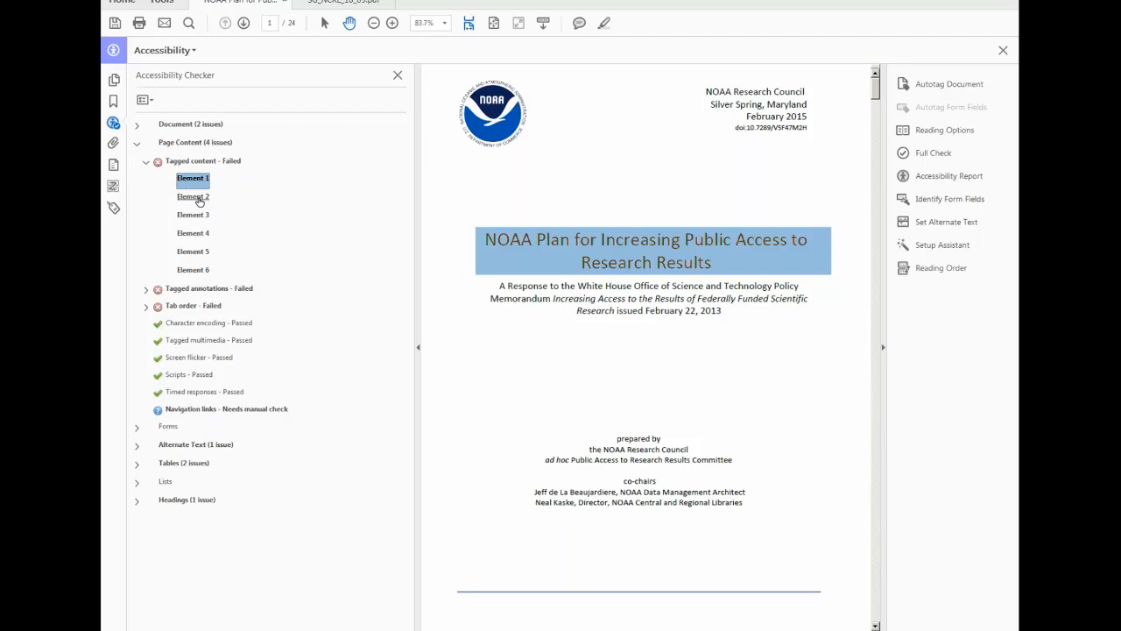
click(195, 197)
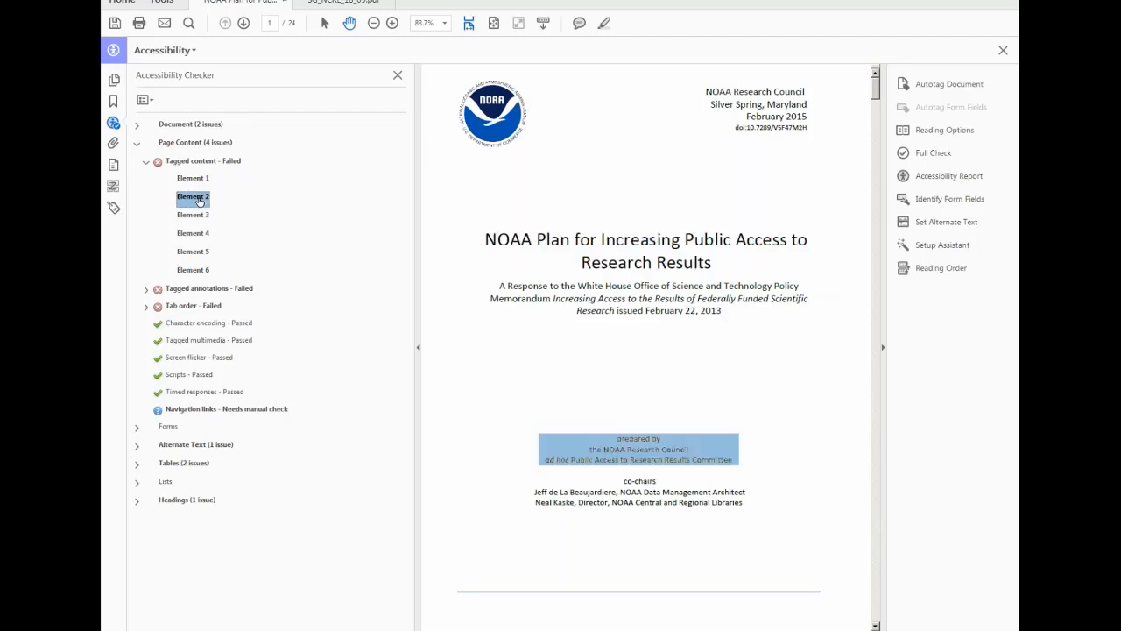
click(197, 216)
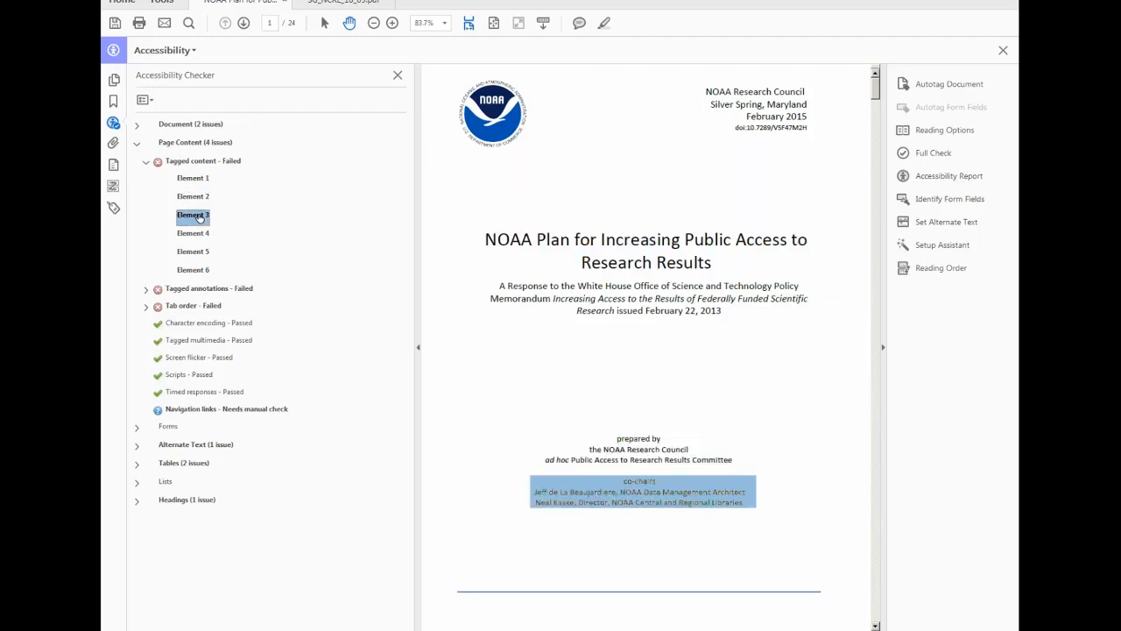
click(192, 233)
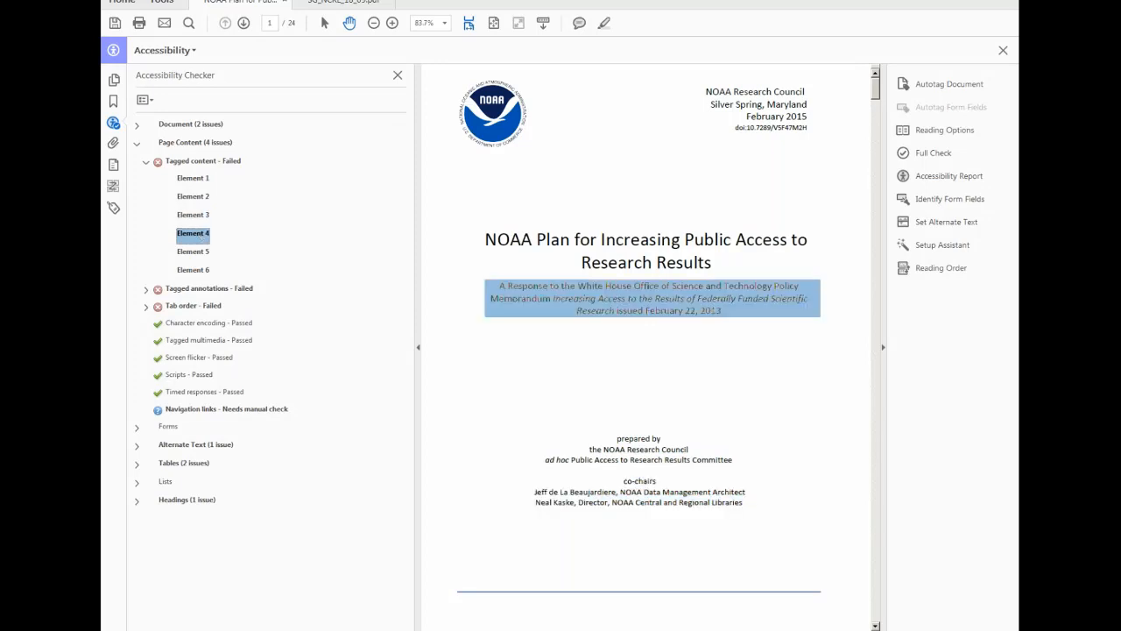
click(190, 253)
click(190, 270)
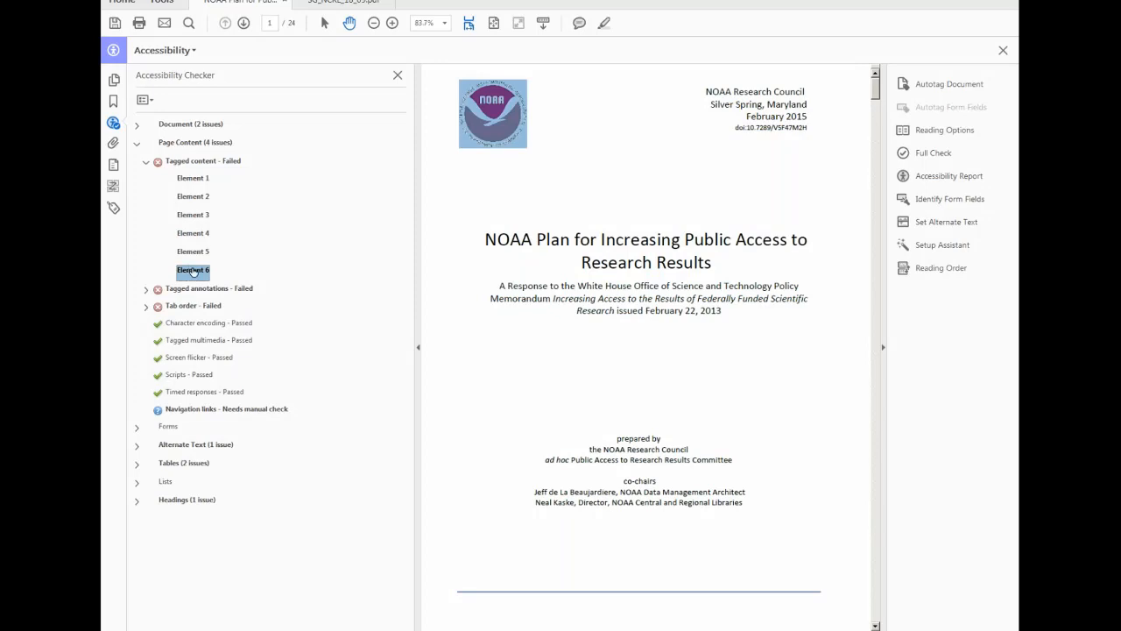
click(193, 178)
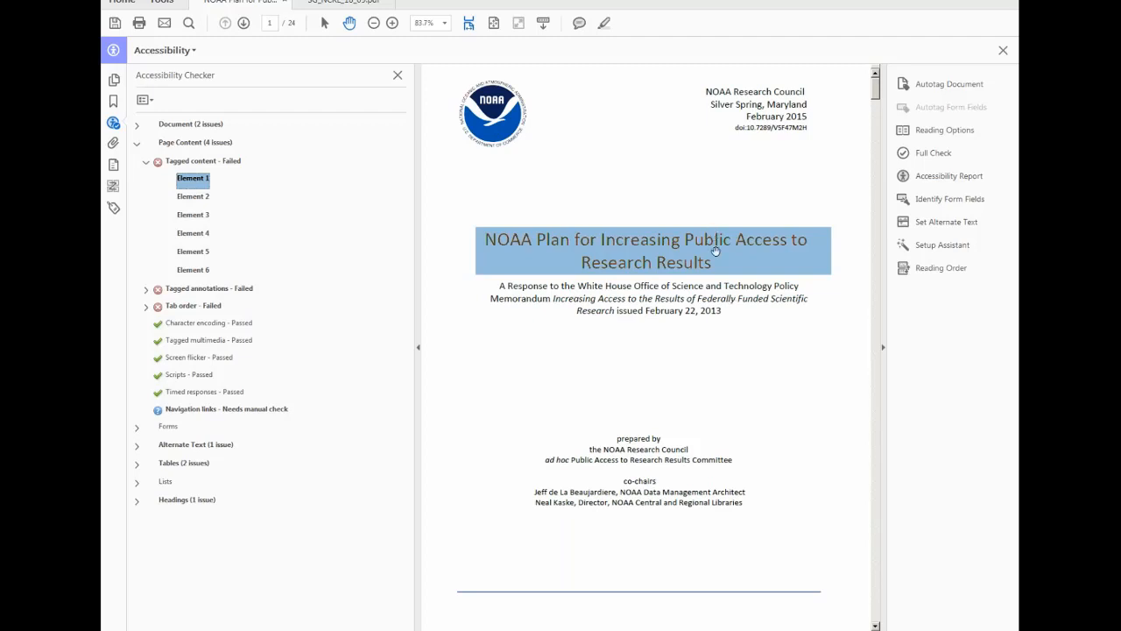
- Tag the cover title "NOAA Plan for Increasing Public Access to Research Results" as Heading 1 with the Reading Order tool
click(937, 269)
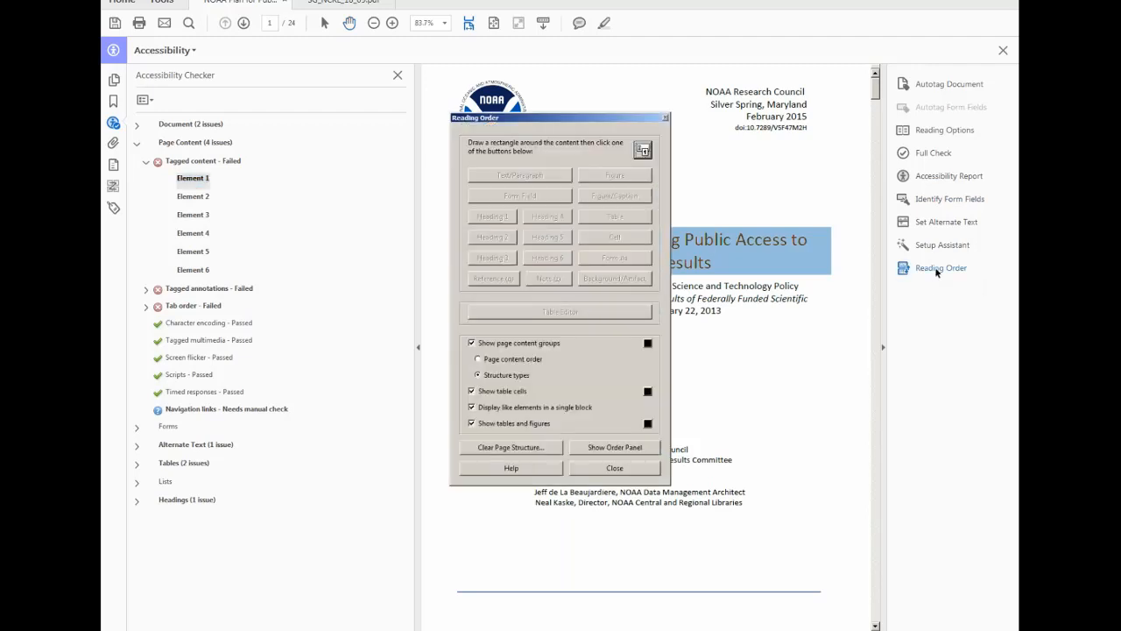
drag(567, 123, 377, 92)
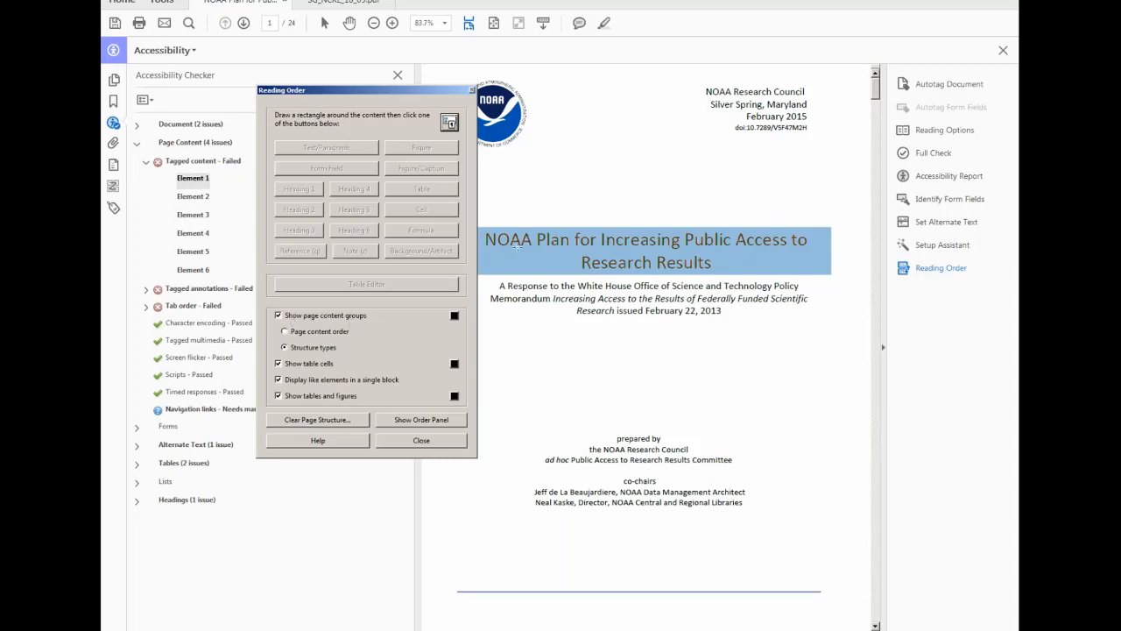
click(313, 353)
click(450, 124)
drag(411, 92, 387, 91)
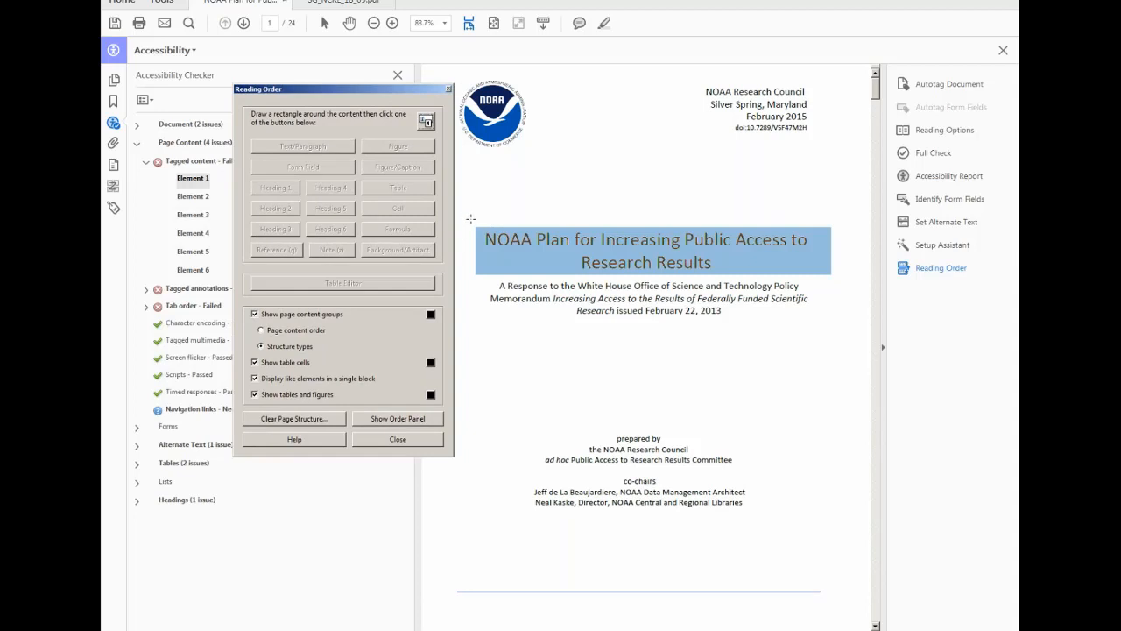
drag(470, 219, 839, 286)
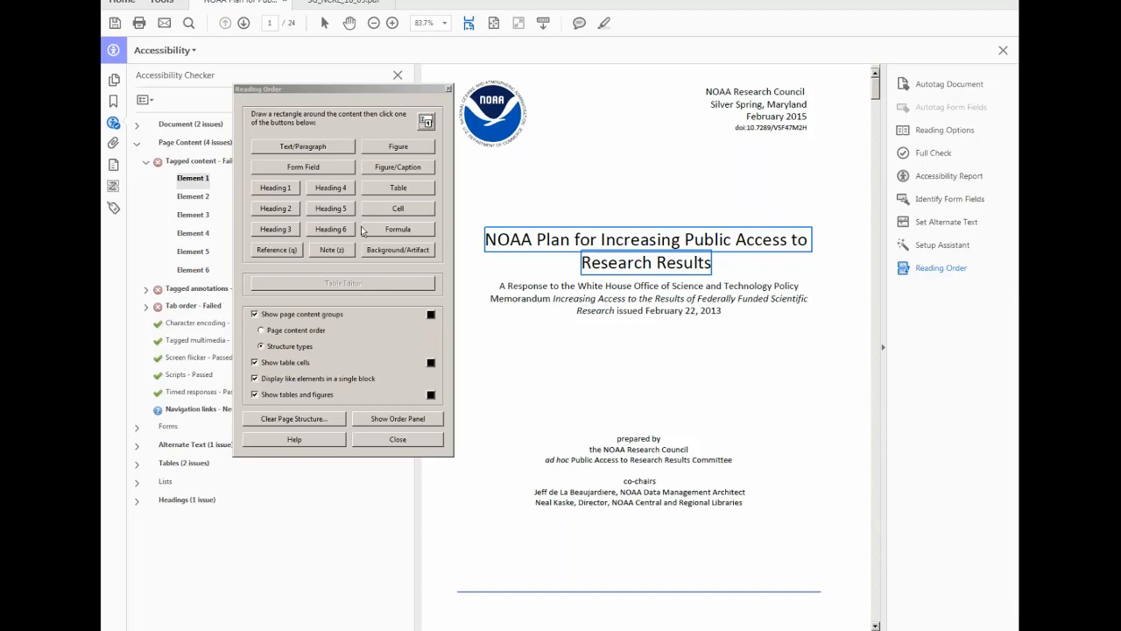
click(275, 189)
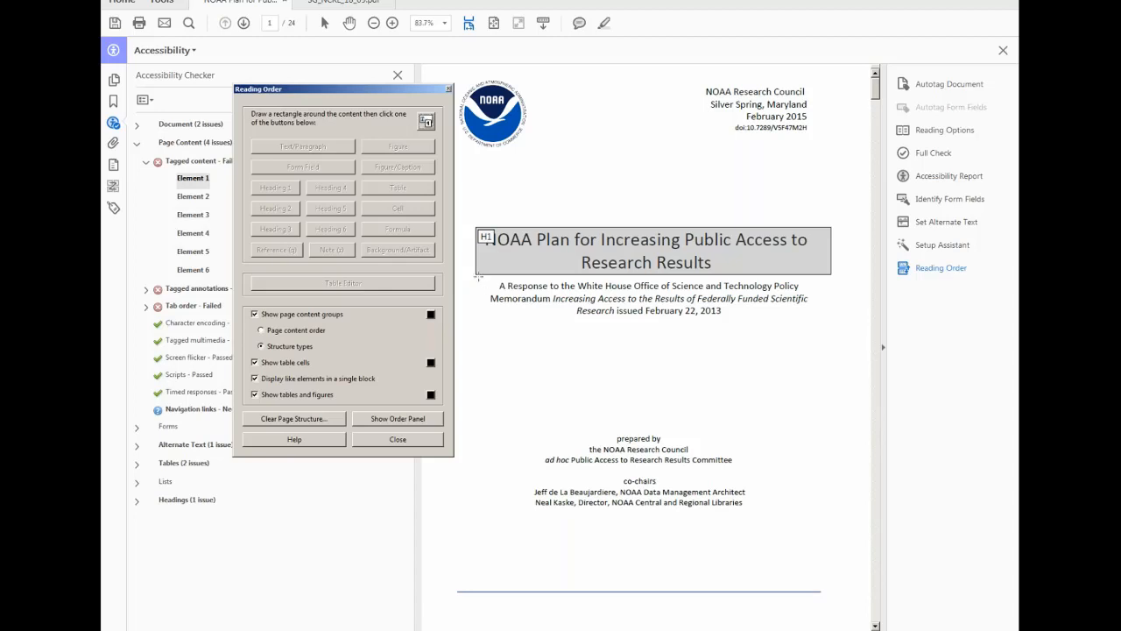
- Tag the cover subtitle as Heading 2 and the combined "prepared by" and co-chairs block as Text/Paragraph
drag(477, 279, 831, 330)
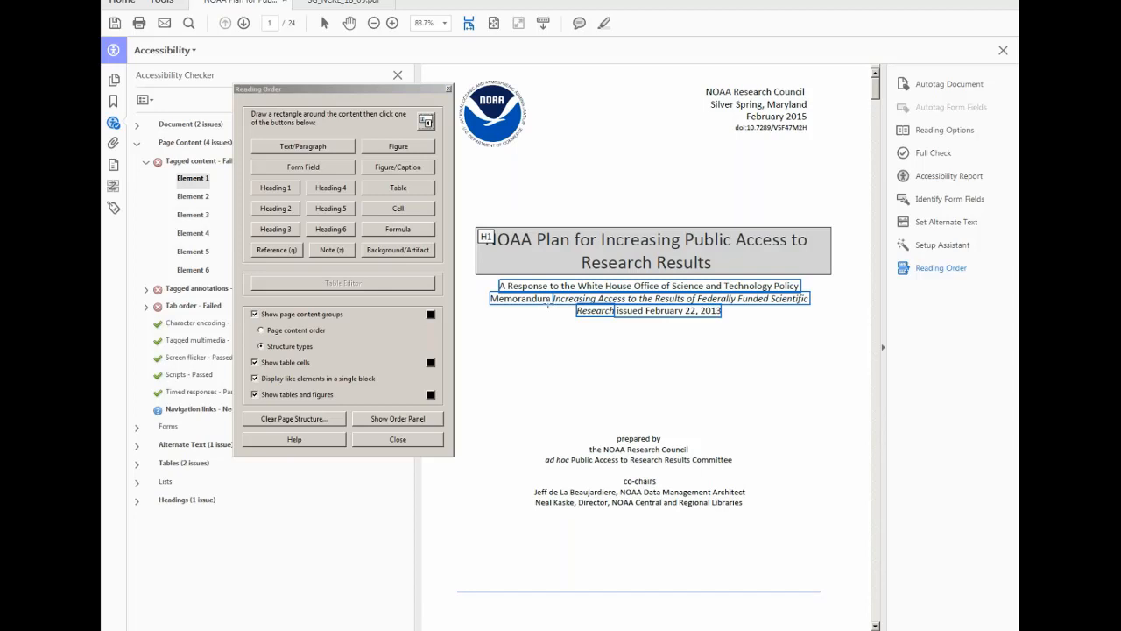
click(278, 209)
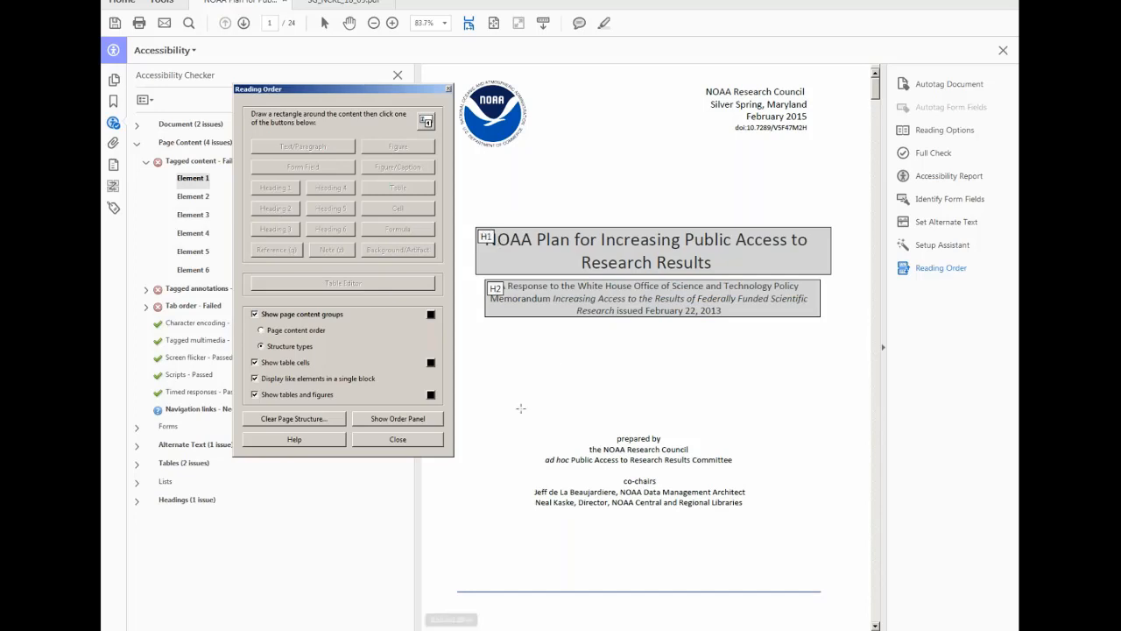
drag(519, 409, 767, 532)
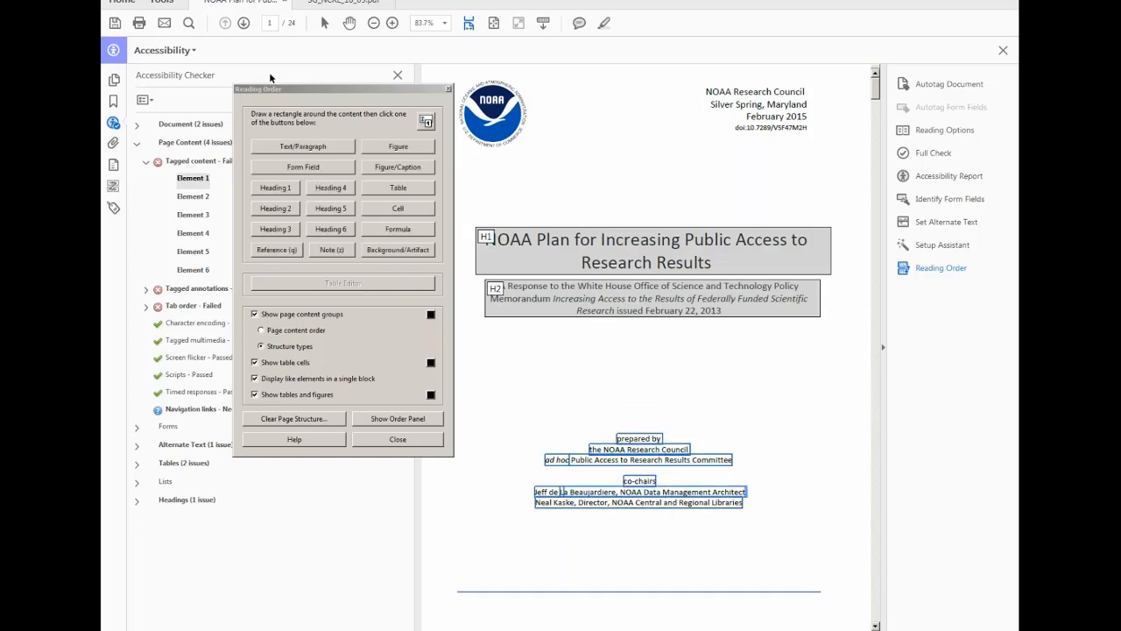
click(309, 148)
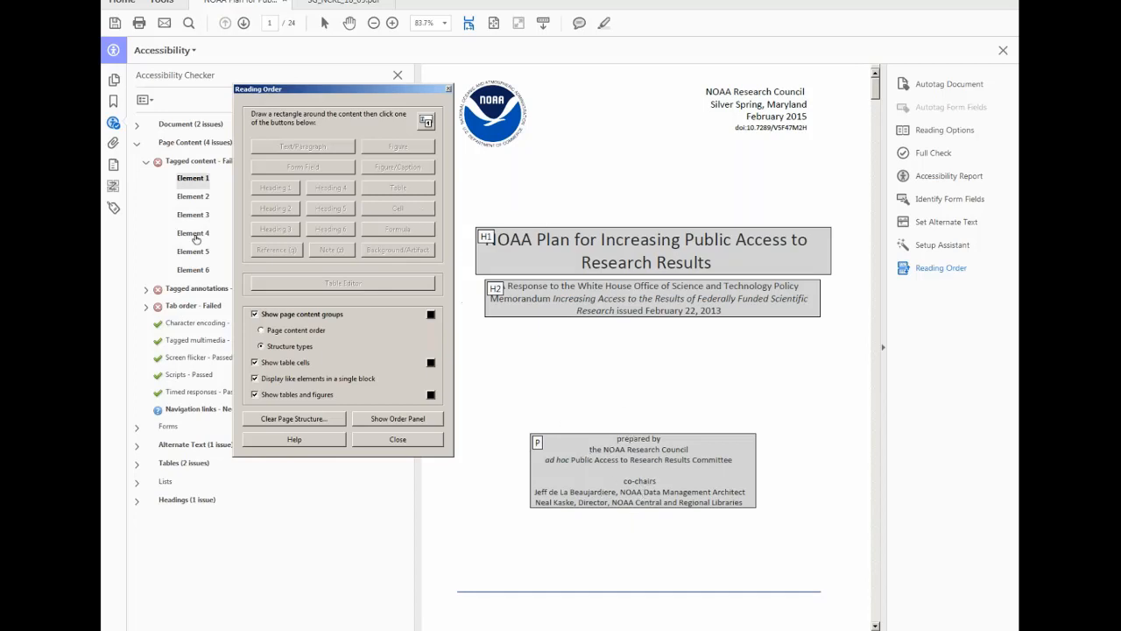
- Tag the cover's council, location, date and DOI block as Text/Paragraph and the NOAA logo as a Figure
drag(696, 79, 829, 142)
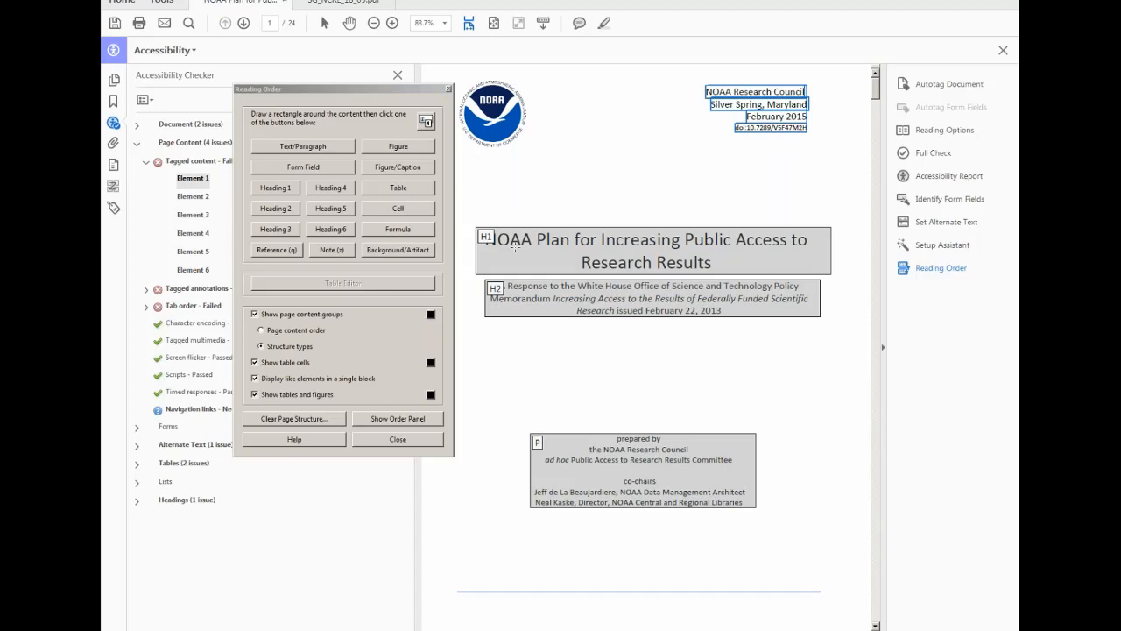
click(298, 149)
click(296, 148)
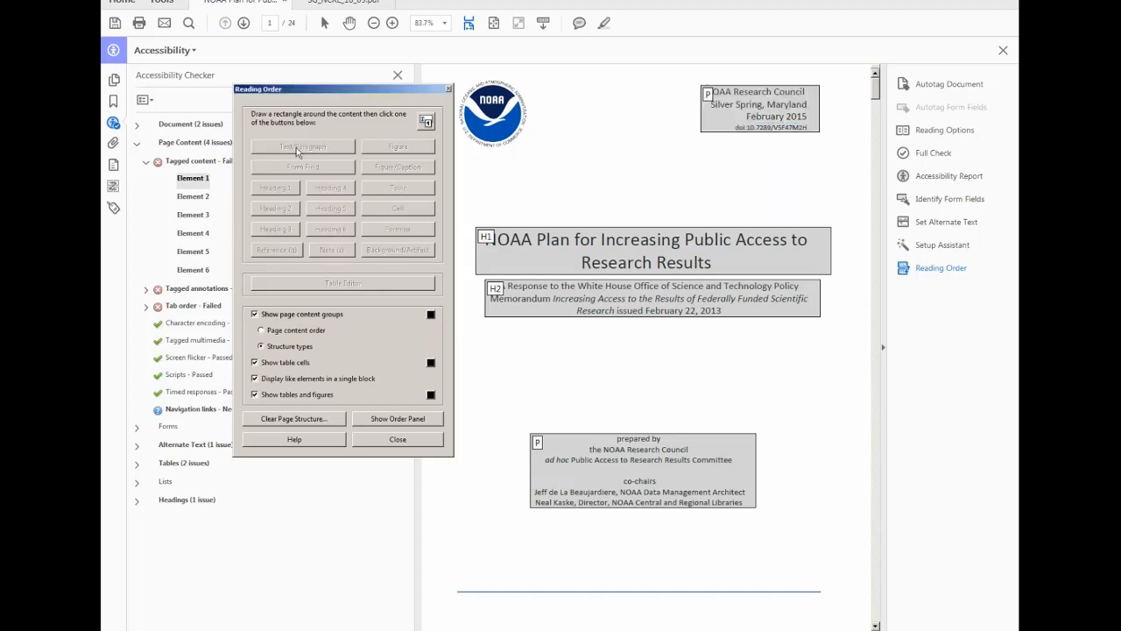
drag(311, 91, 277, 75)
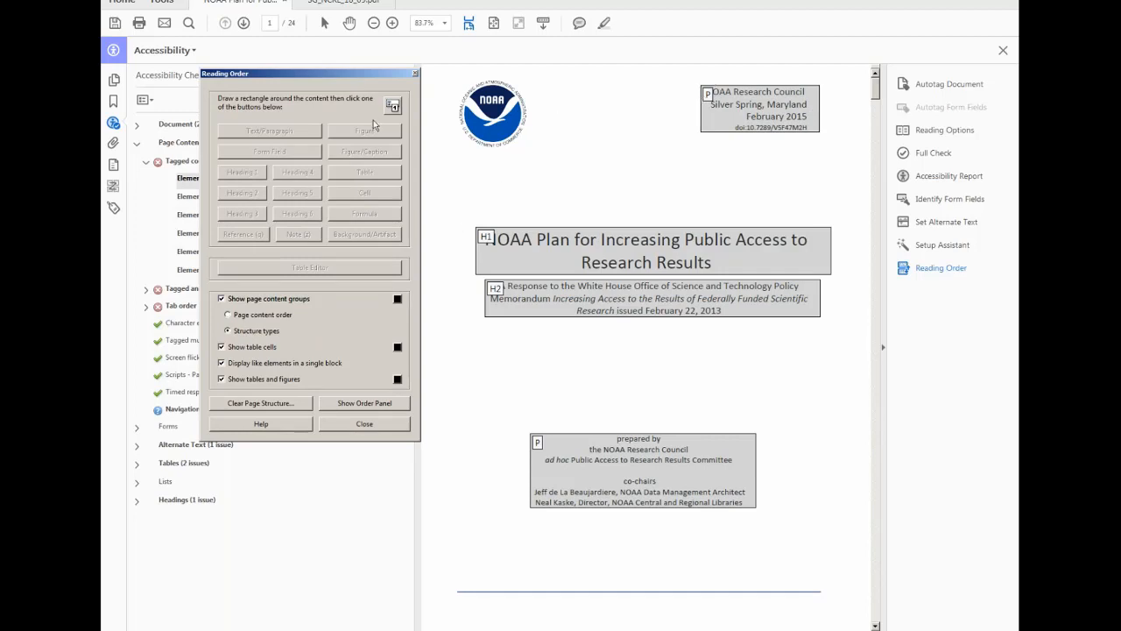
drag(451, 74, 536, 164)
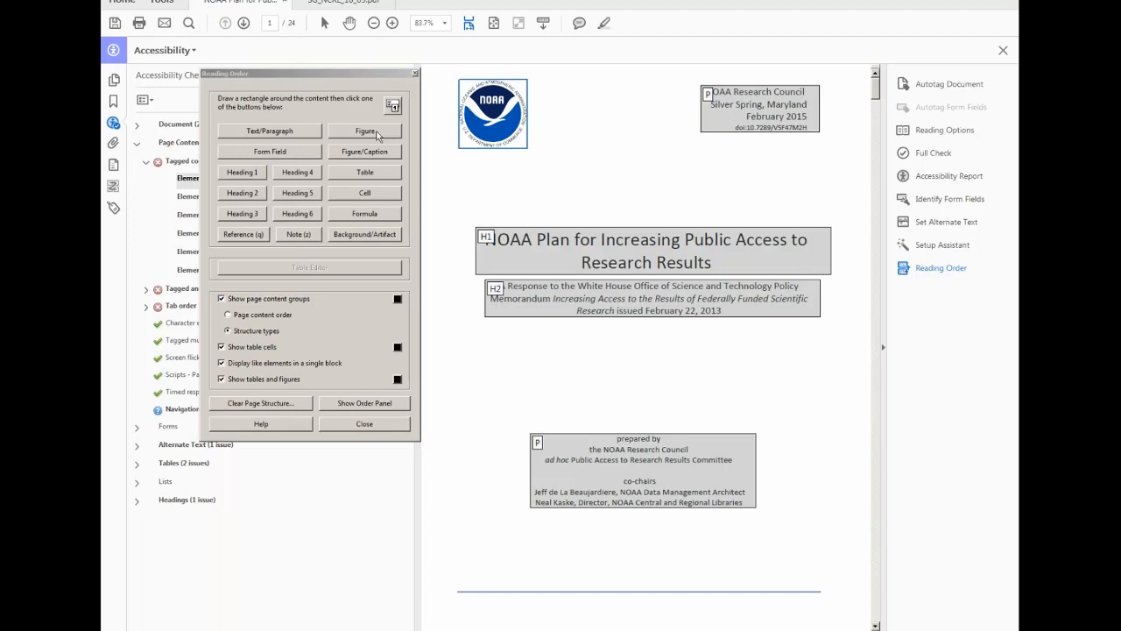
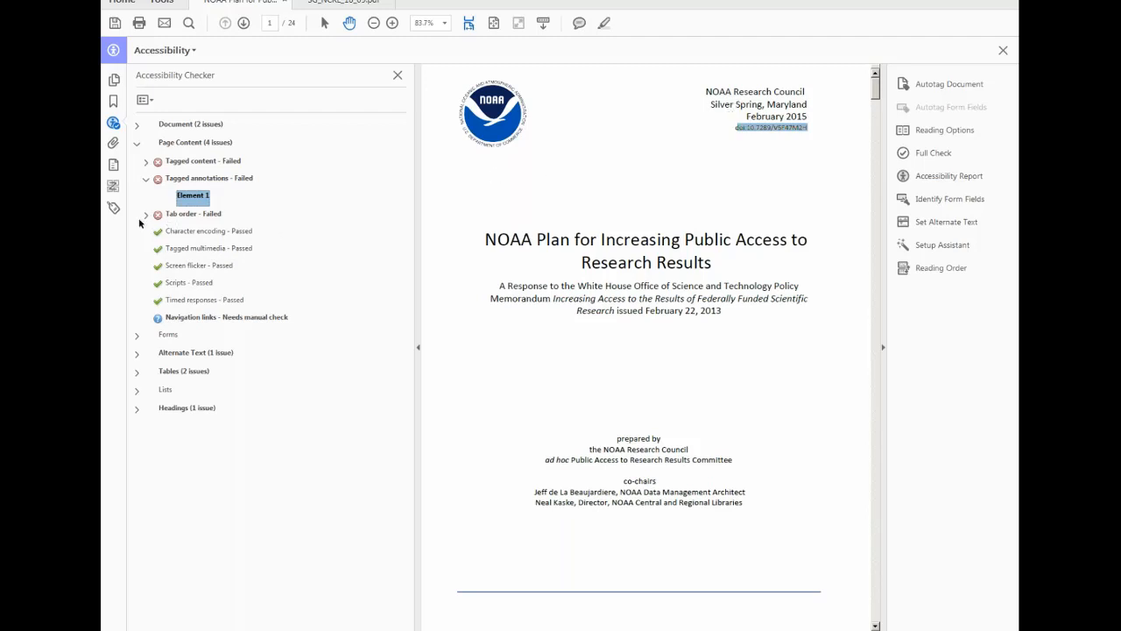
- Apply the automatic fix to Page 1 under the failed Tab order check and acknowledge the message
click(167, 216)
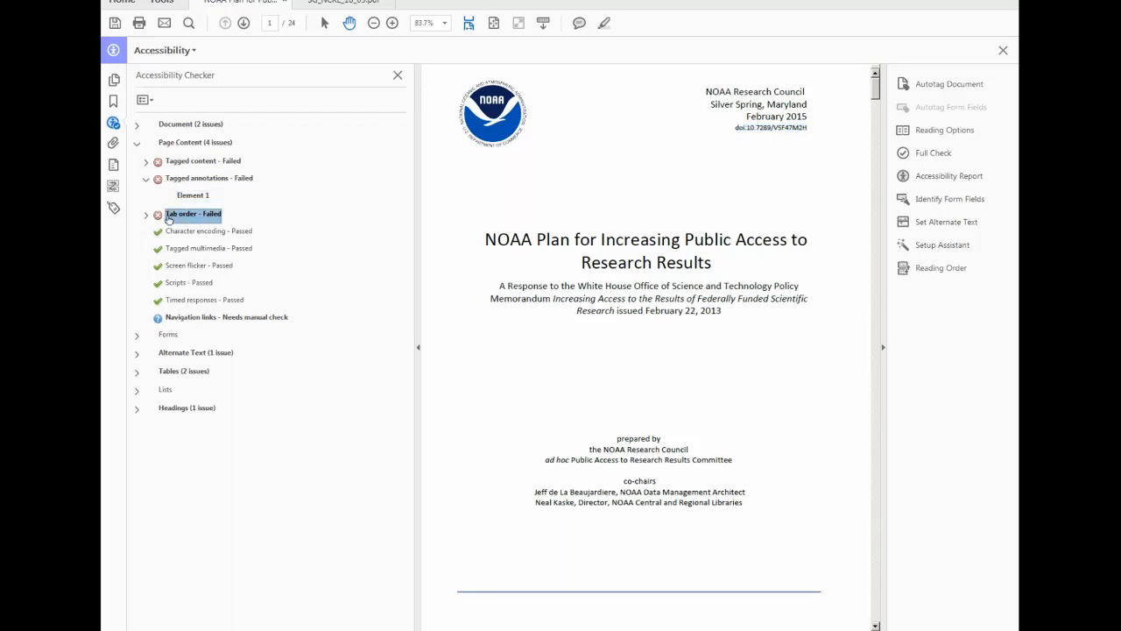
click(145, 216)
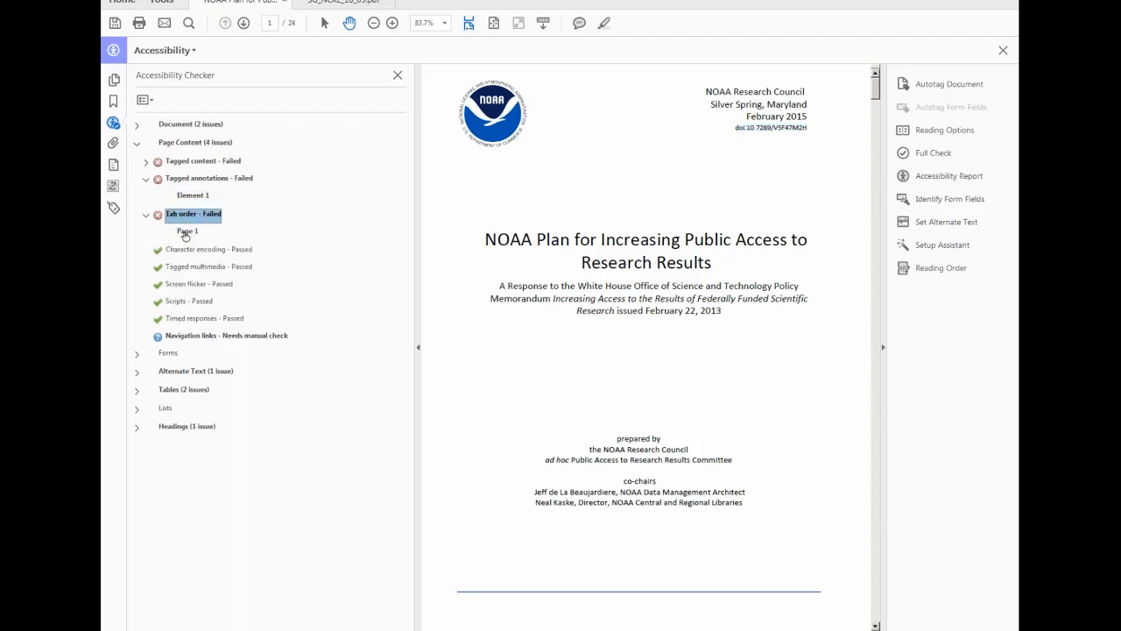
click(186, 233)
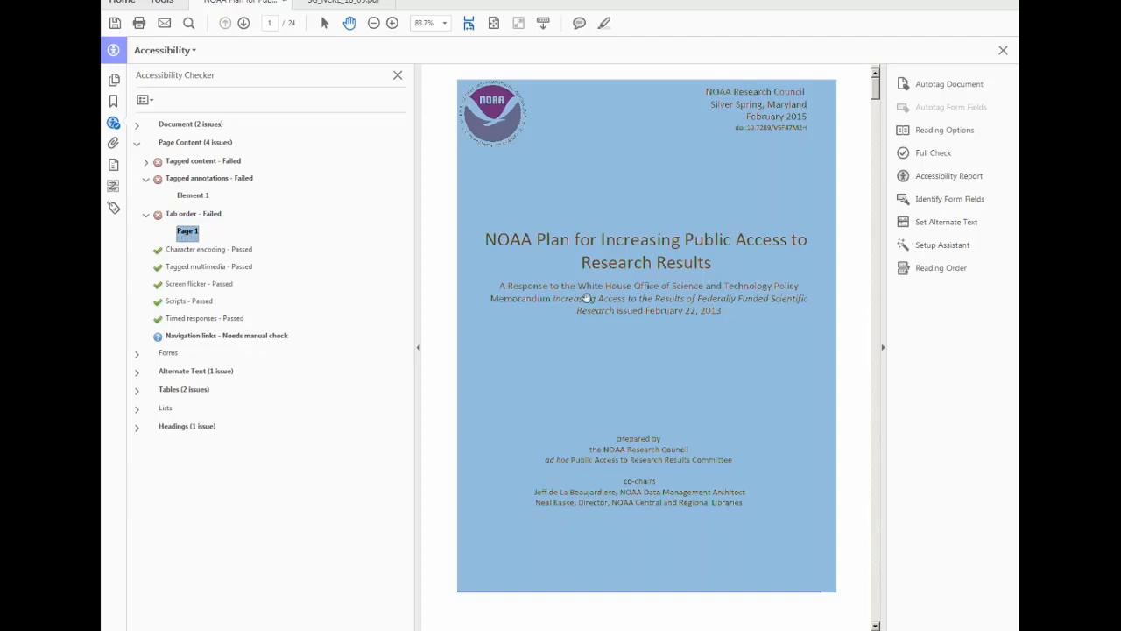
click(553, 191)
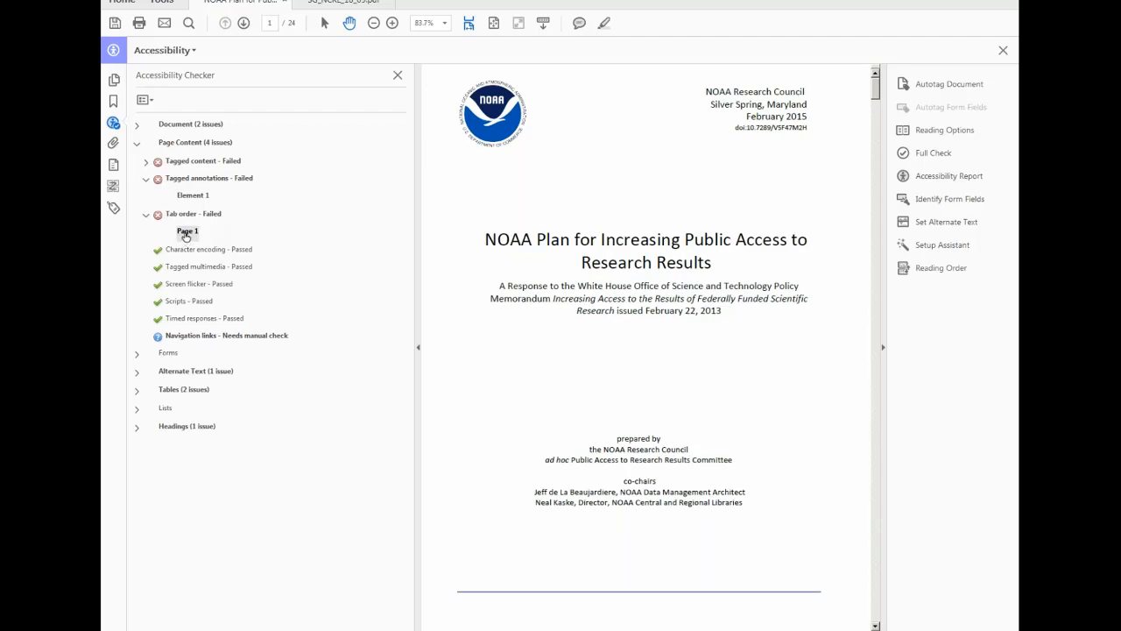
right_click(186, 237)
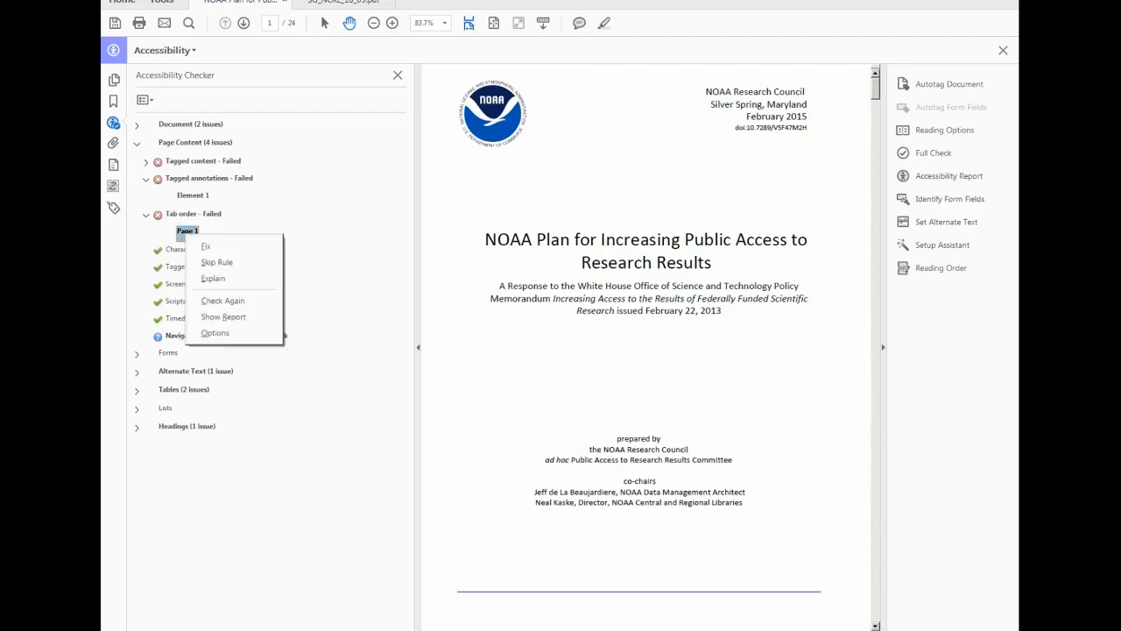
click(208, 248)
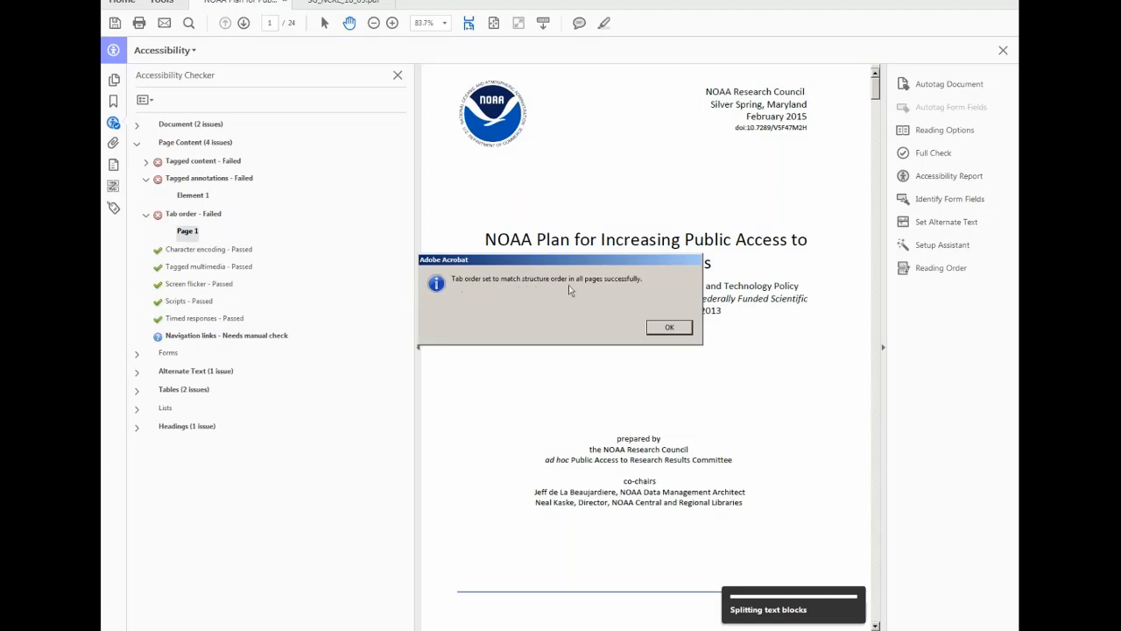
click(671, 331)
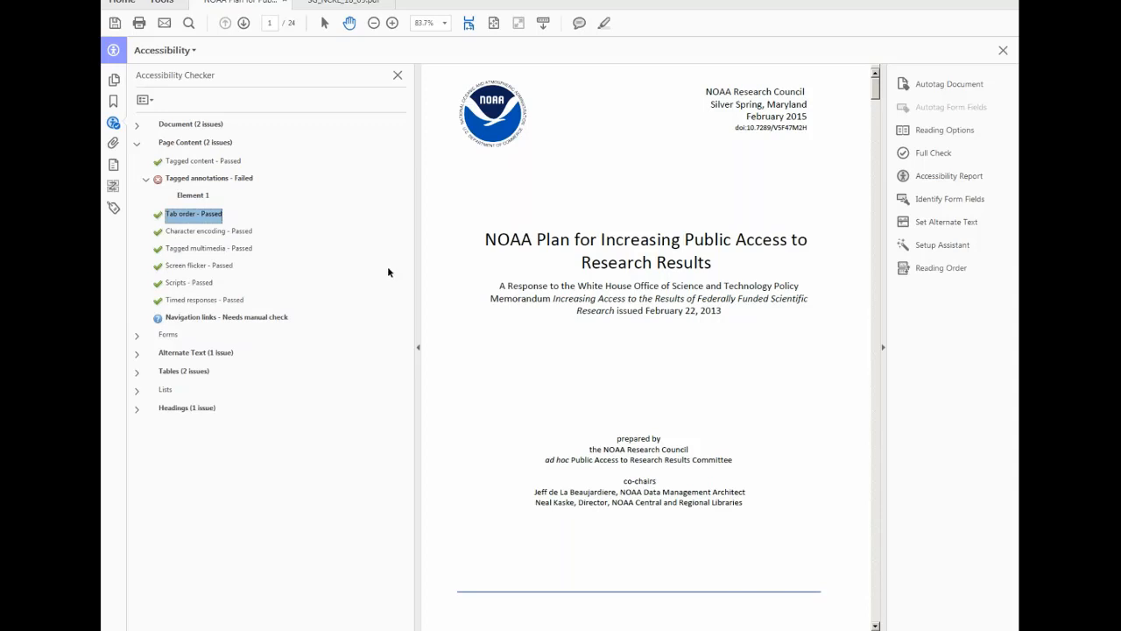
- Rerun the full accessibility check on all pages and collapse the Page Content results
click(926, 153)
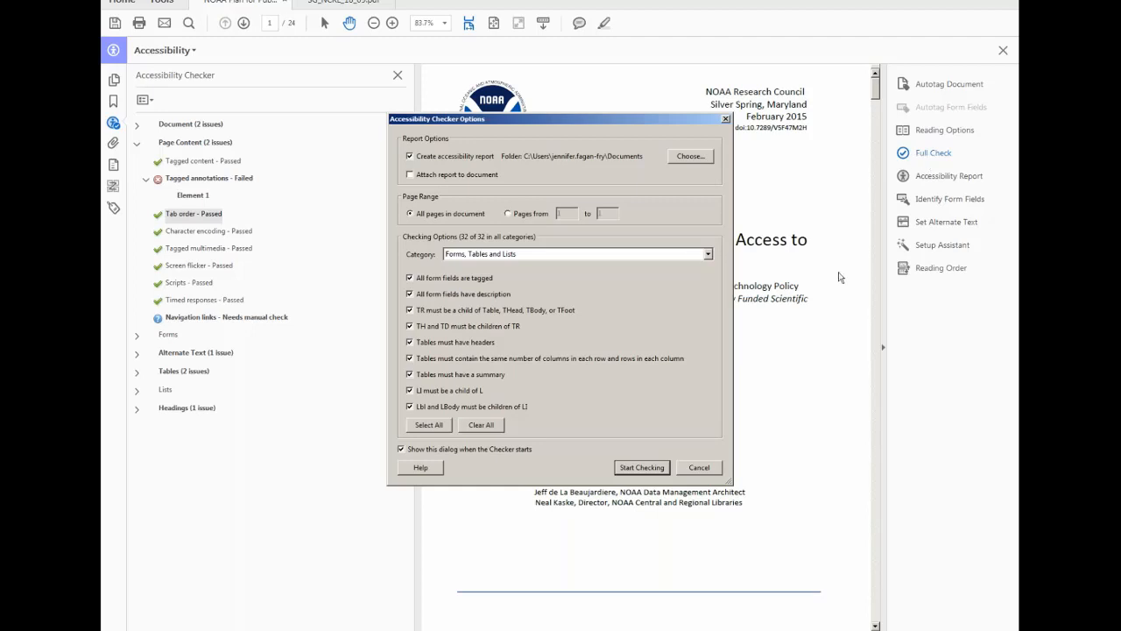
click(640, 467)
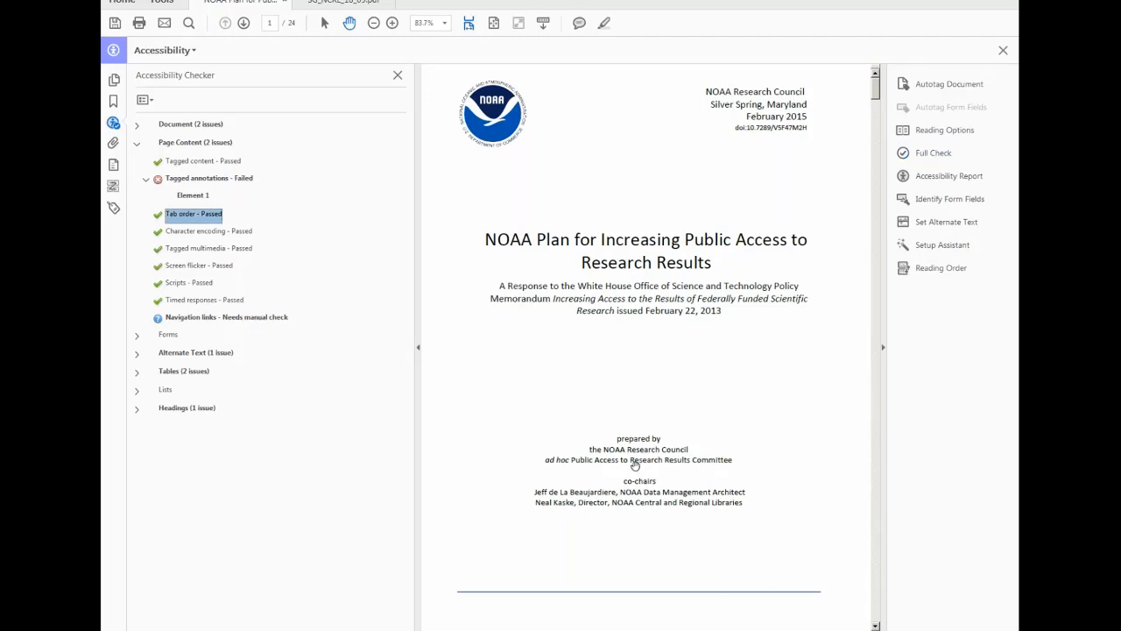
click(146, 180)
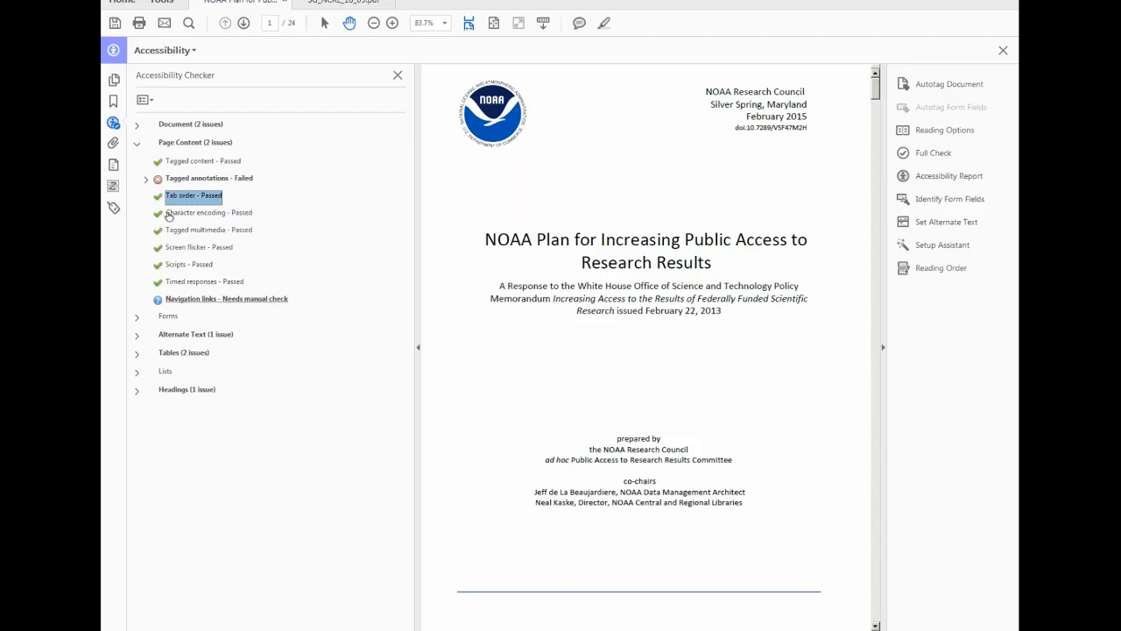
click(136, 144)
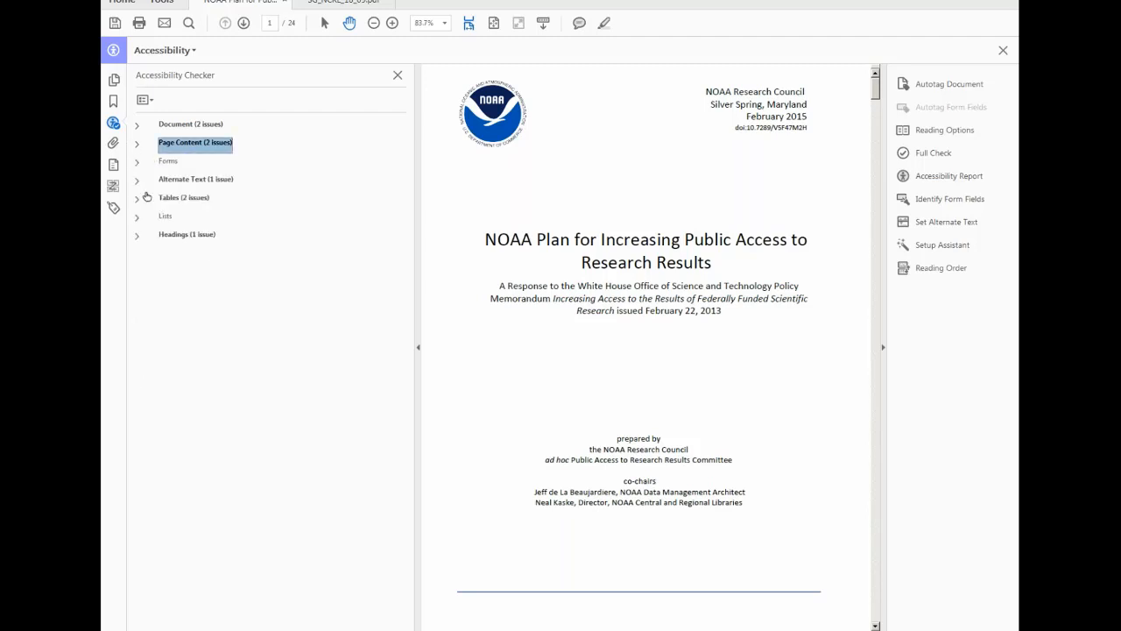
- Fix Figure 1 in the failed Figures alternate text check by giving it the alternate text "NOAA Logo"
click(137, 180)
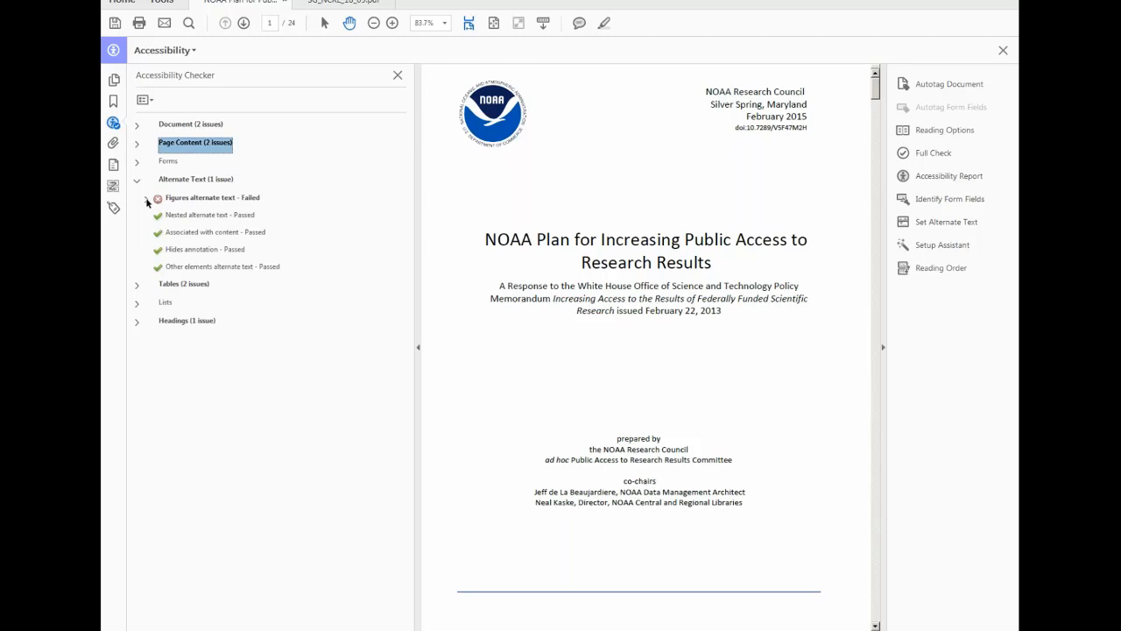
click(146, 200)
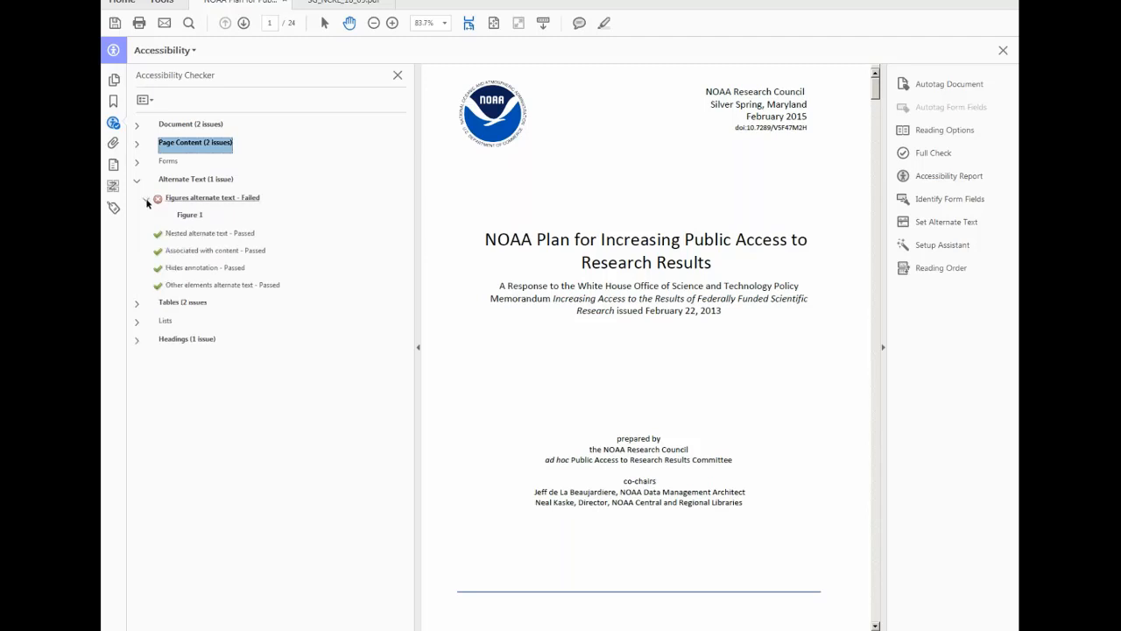
right_click(187, 217)
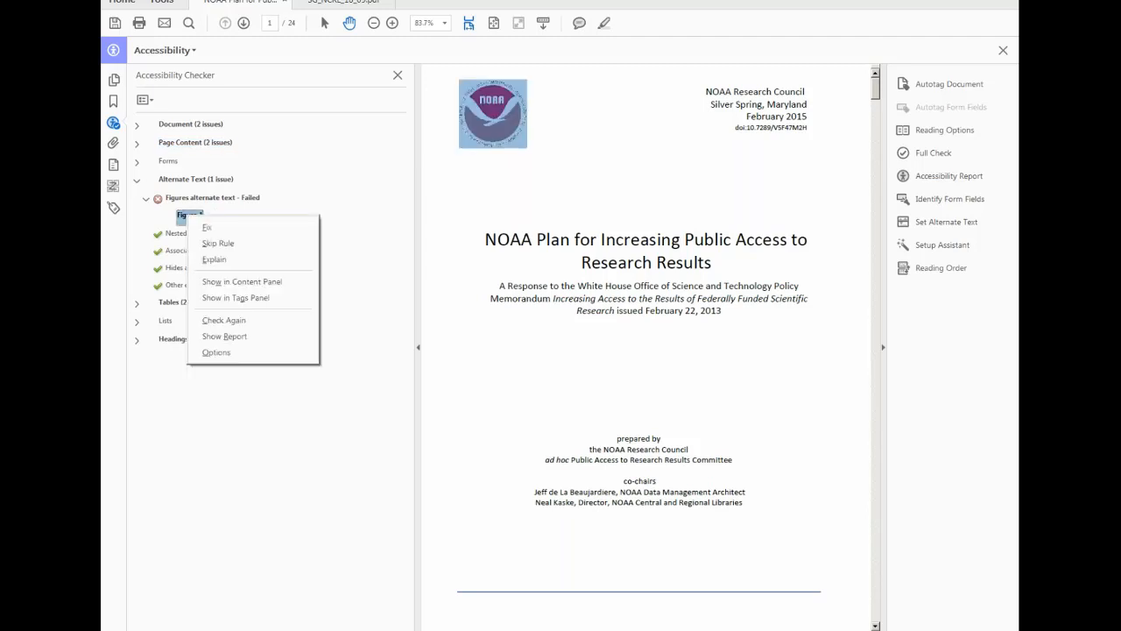
click(211, 229)
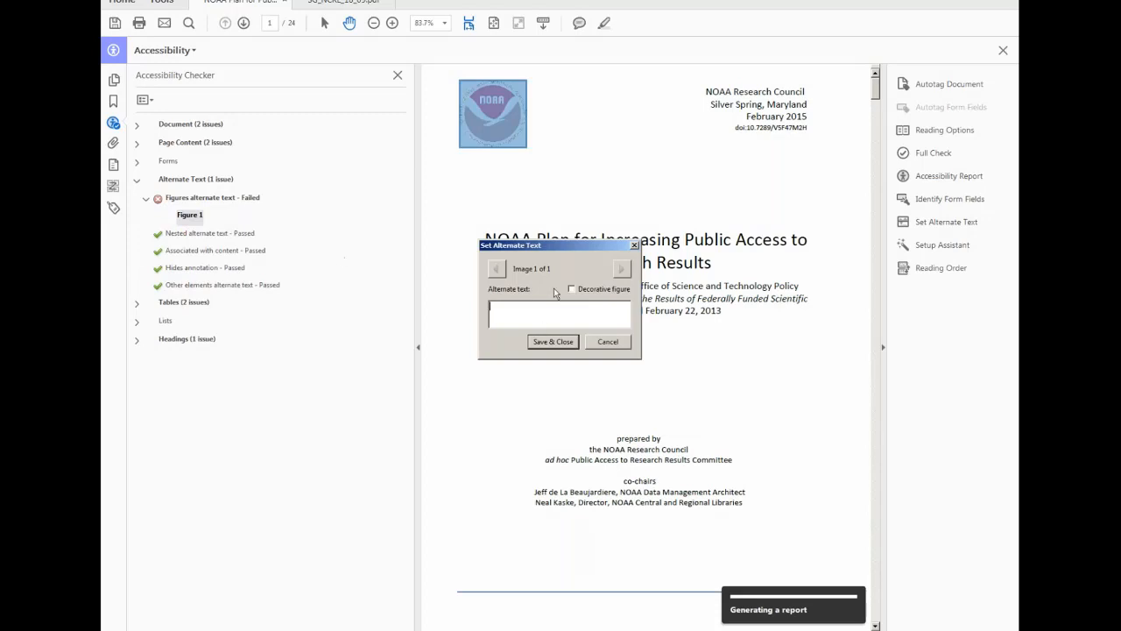
drag(574, 249, 568, 202)
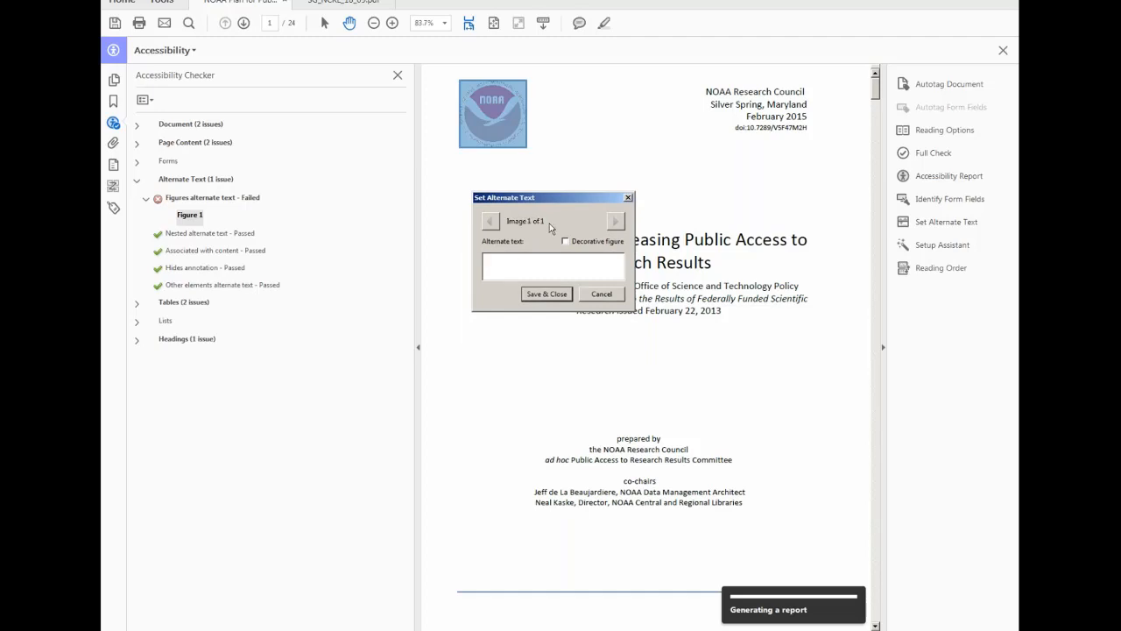
text(NOAA Logo)
click(546, 295)
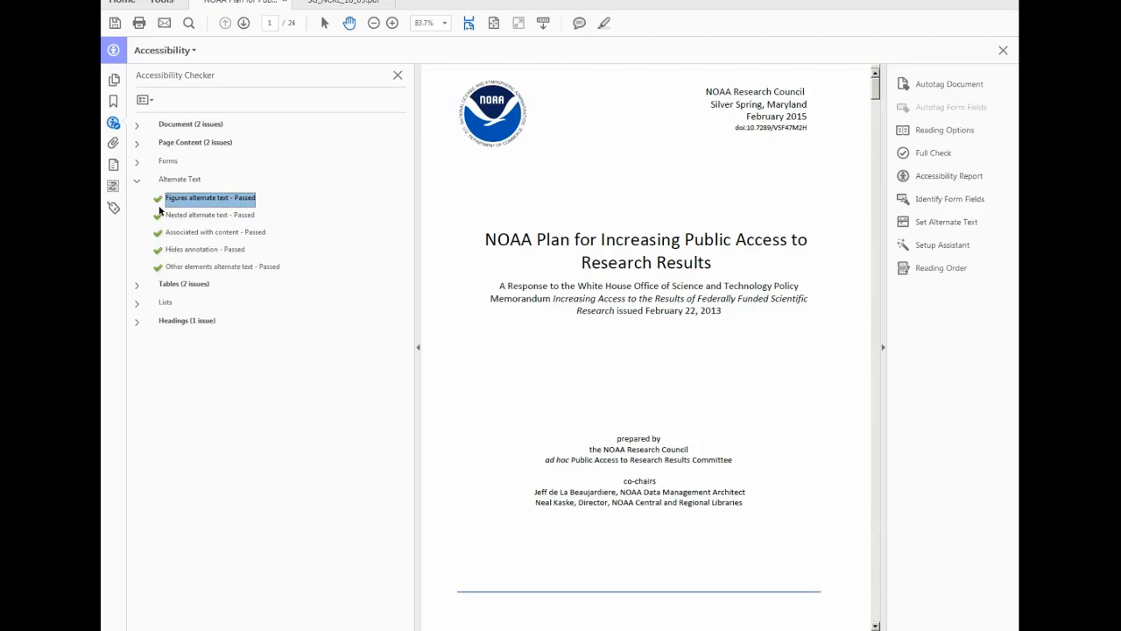
- Examine the Tables and Headings results, including Element 1 of the failed Appropriate nesting check
click(136, 285)
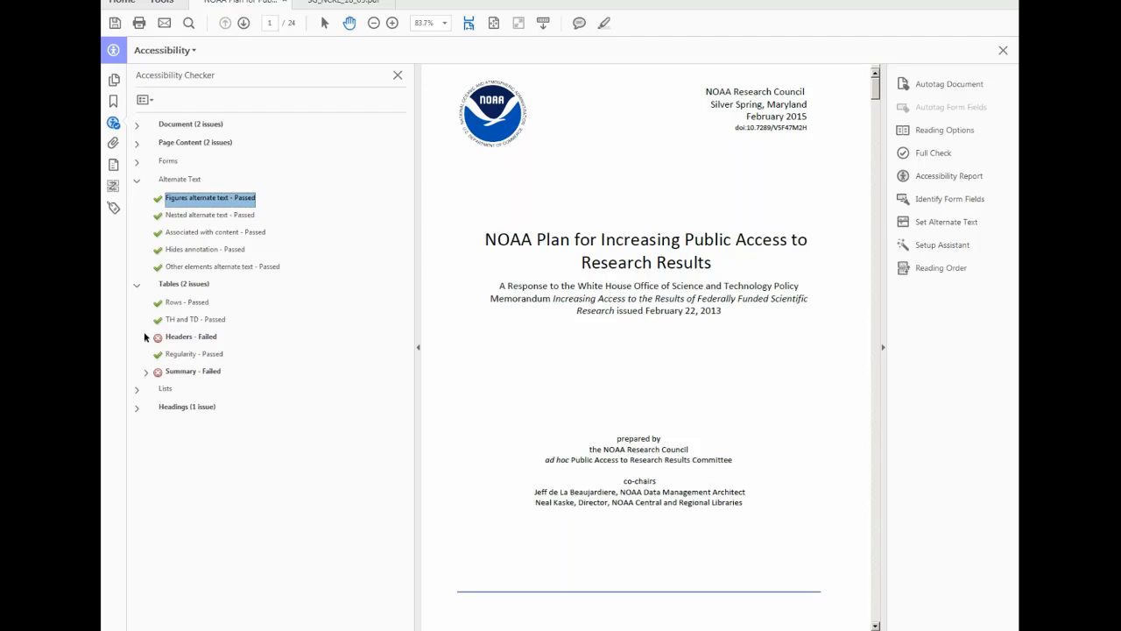
click(136, 406)
click(147, 425)
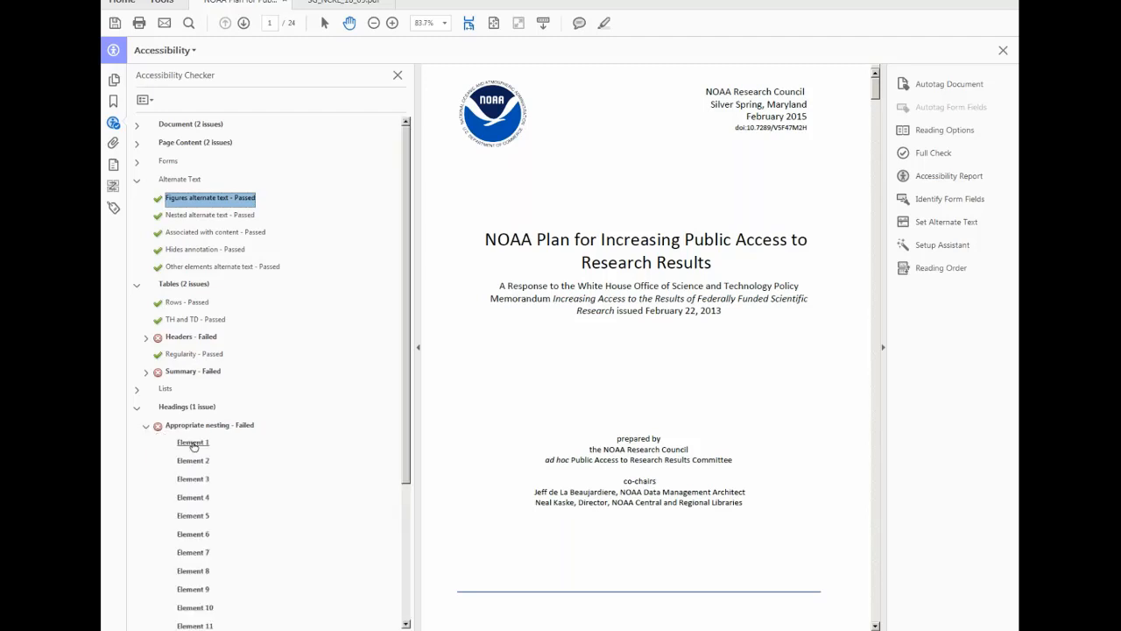
click(193, 443)
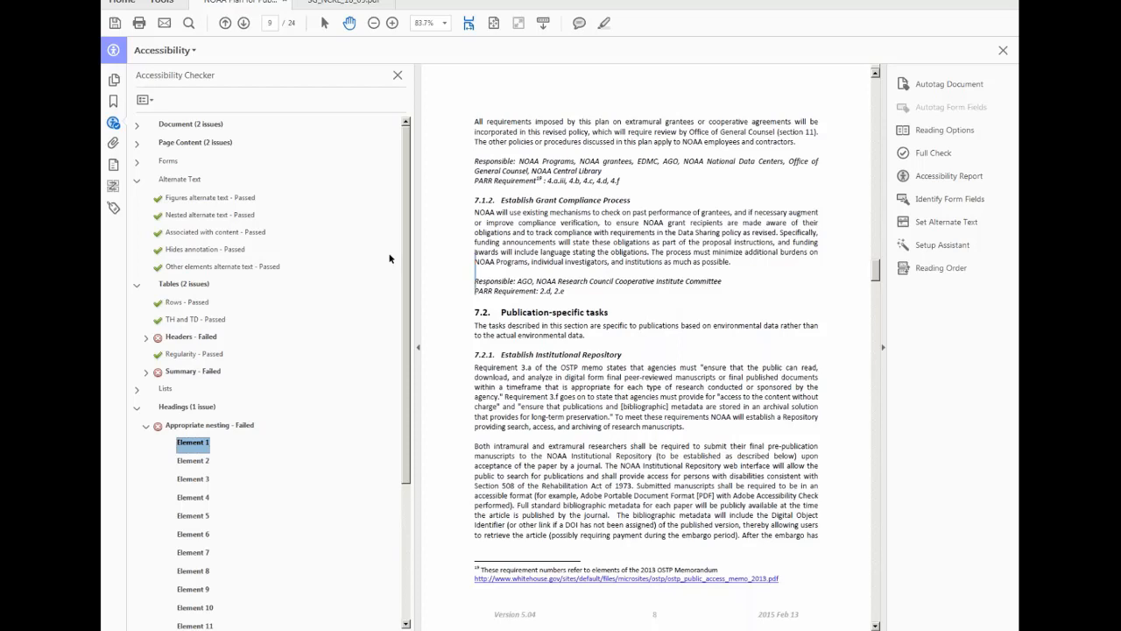
click(146, 425)
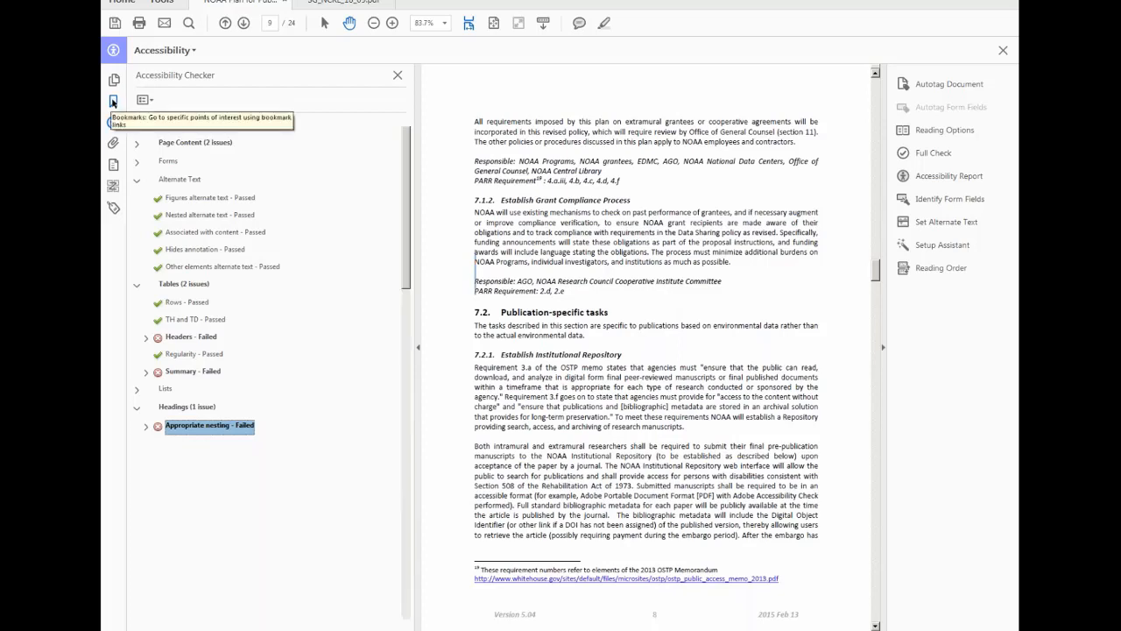
- Show the document's bookmarks and compare them with the table of contents on page 2
click(112, 101)
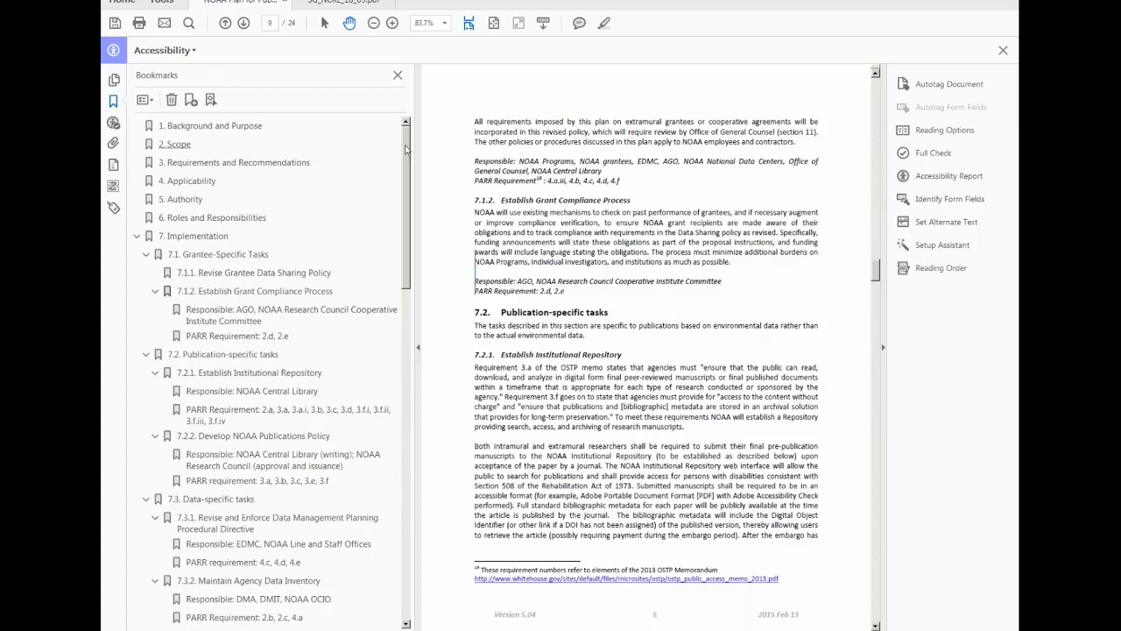
mouse_move(406, 142)
mouse_down()
mouse_move(406, 179)
mouse_move(407, 145)
mouse_up()
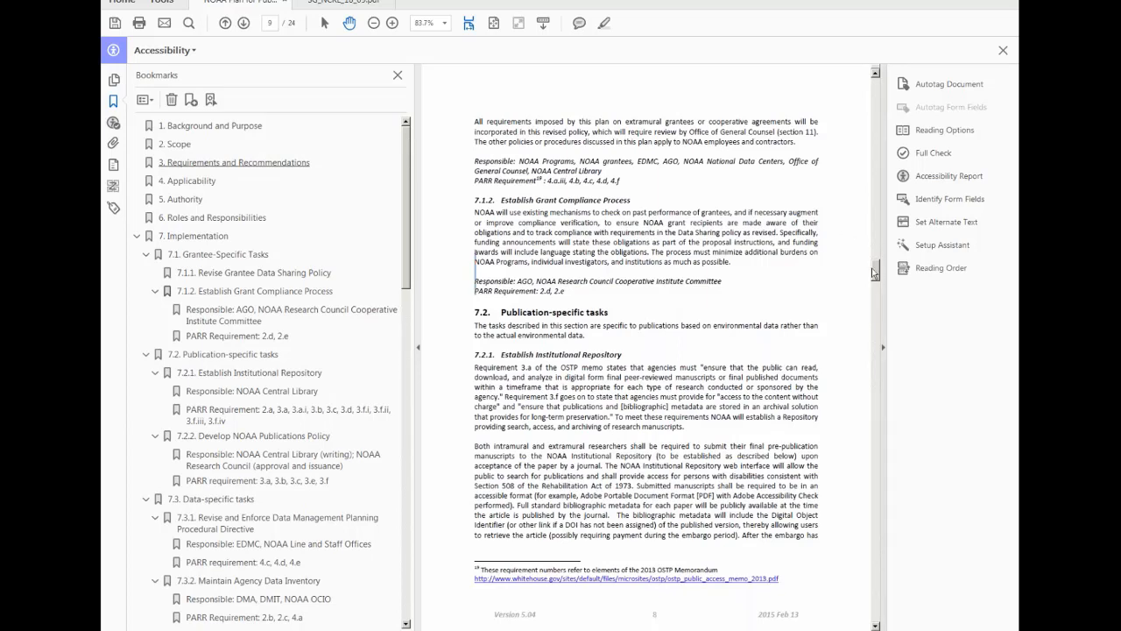
drag(876, 273, 877, 93)
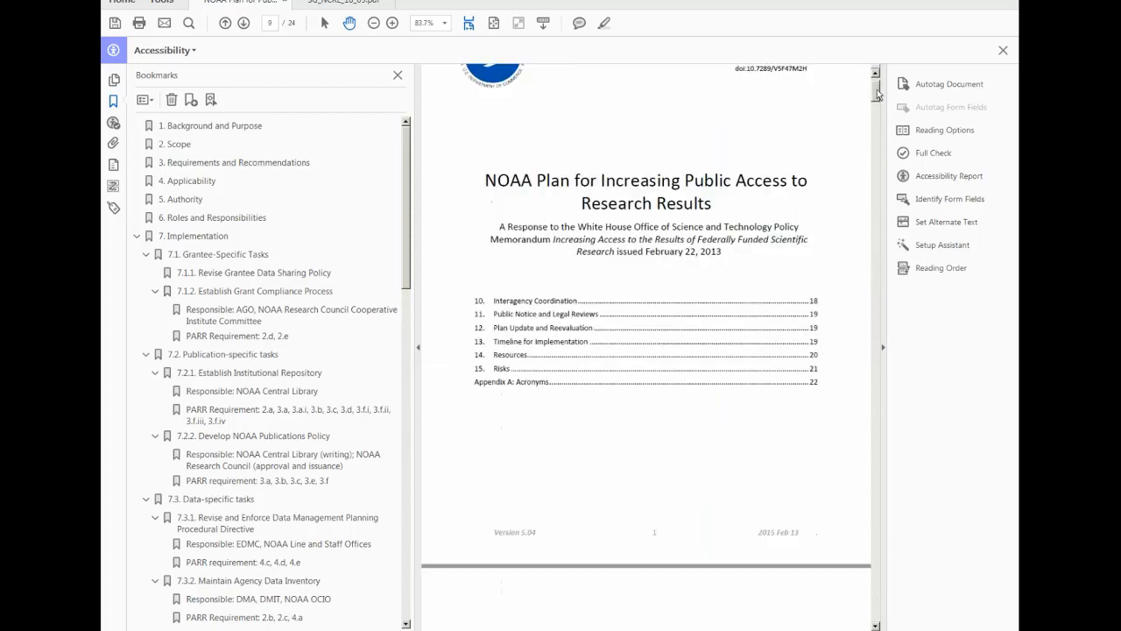
scroll(515, 408, down, 10)
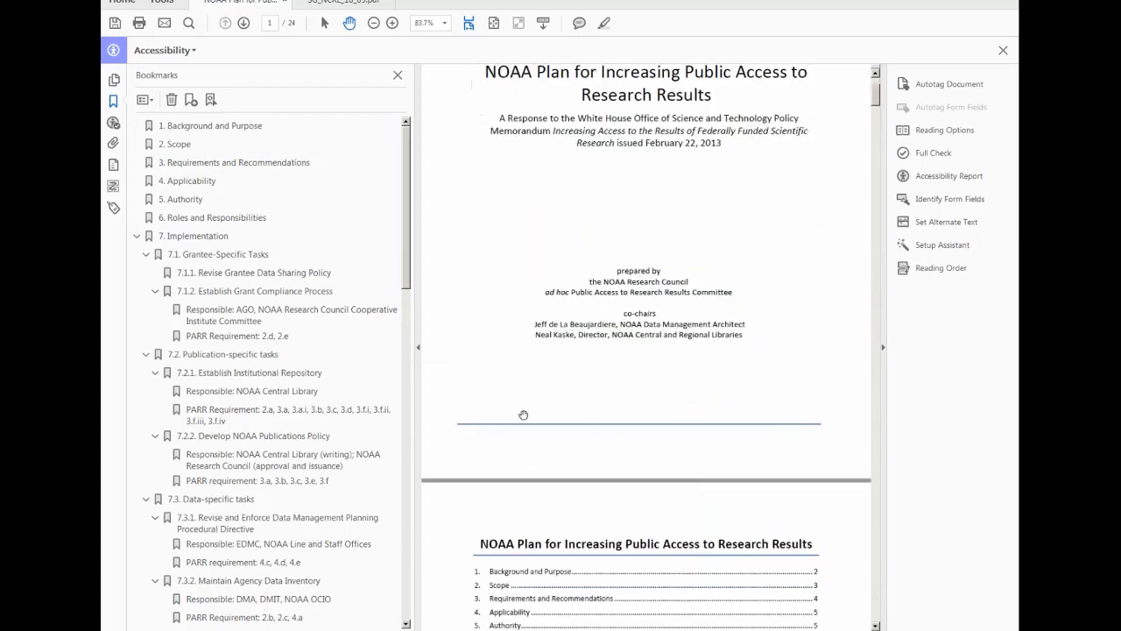
scroll(535, 432, down, 3)
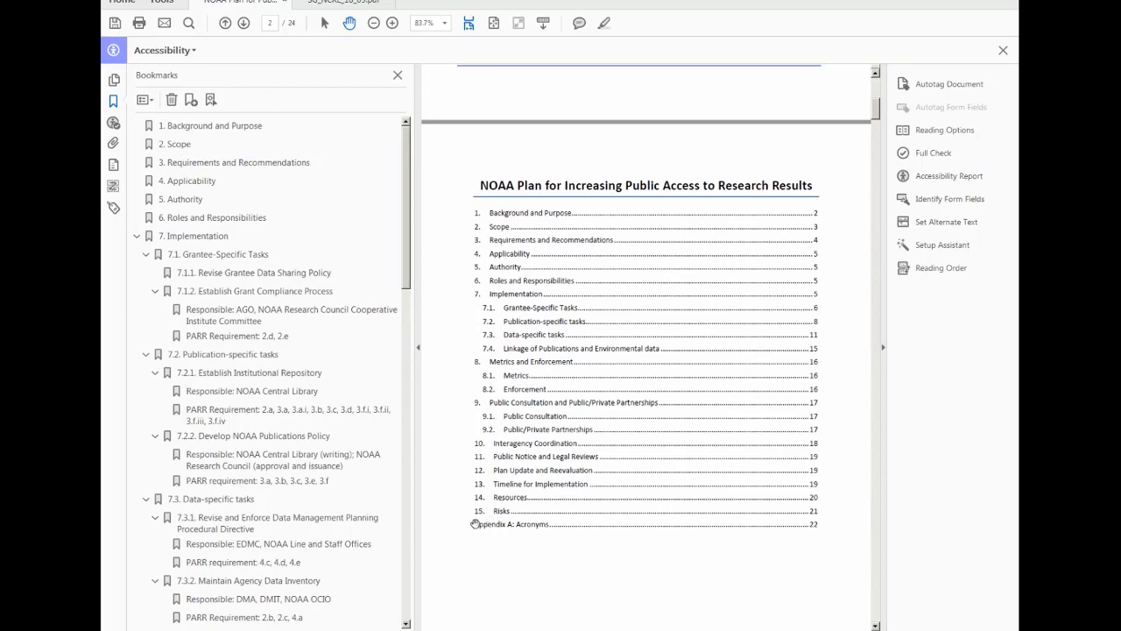
- Test the bookmarks for "1. Background and Purpose" and "3. Requirements and Recommendations" by jumping to those sections
click(218, 128)
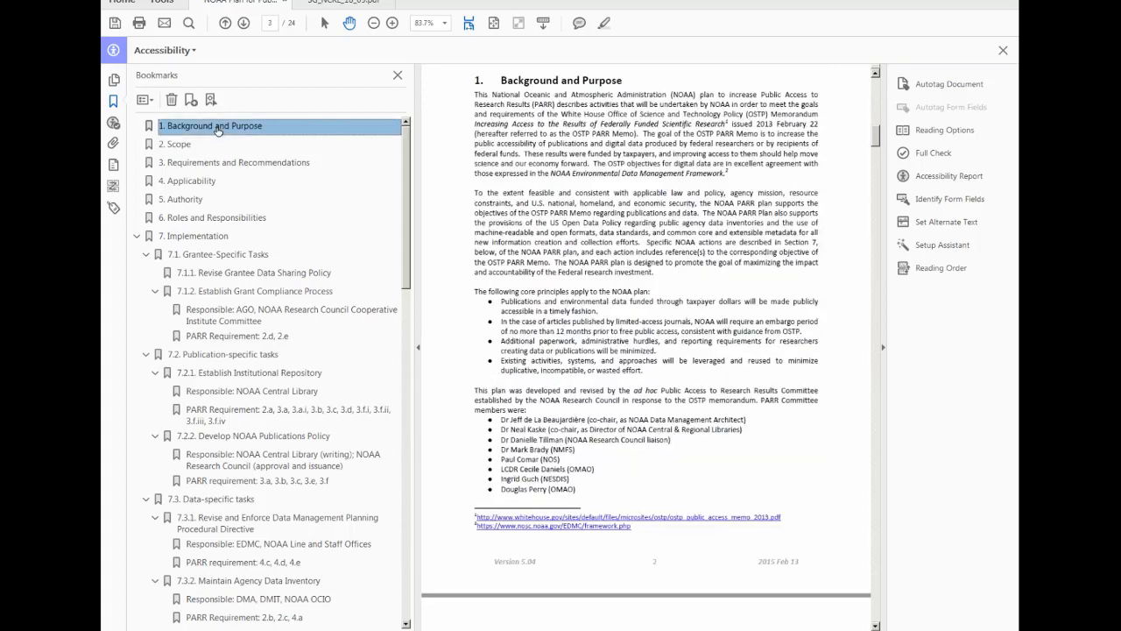
click(213, 165)
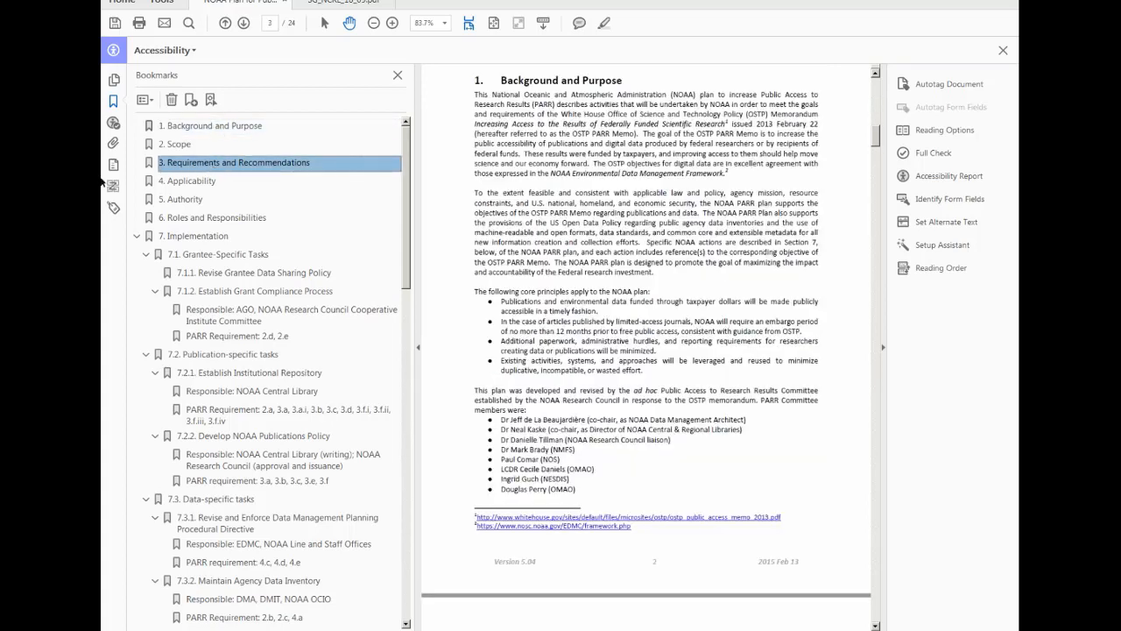
click(190, 165)
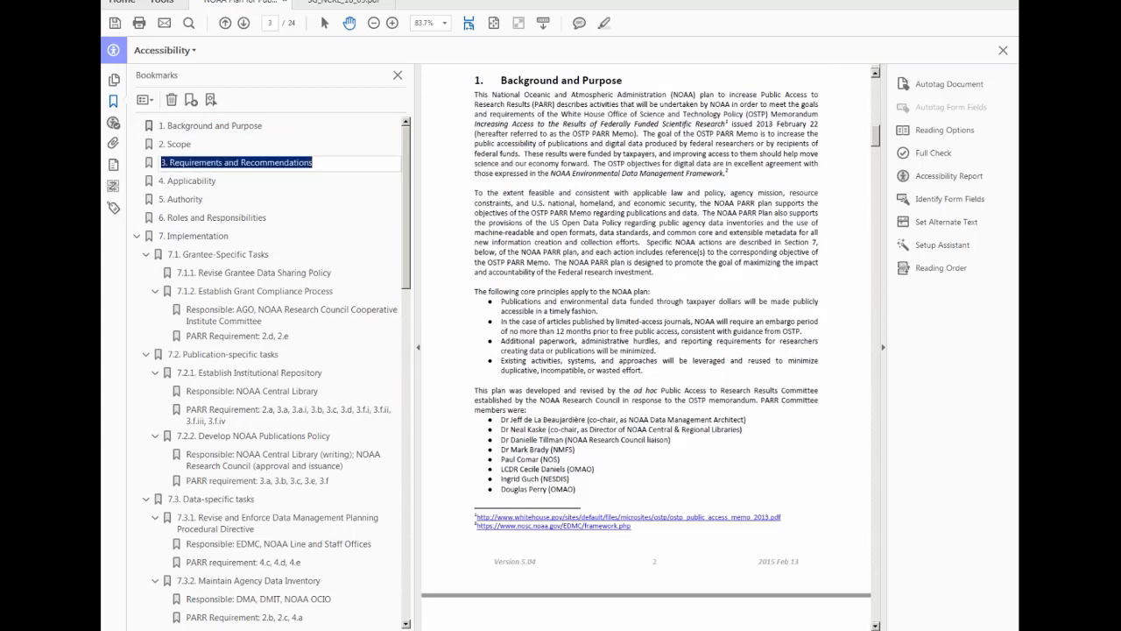
click(150, 164)
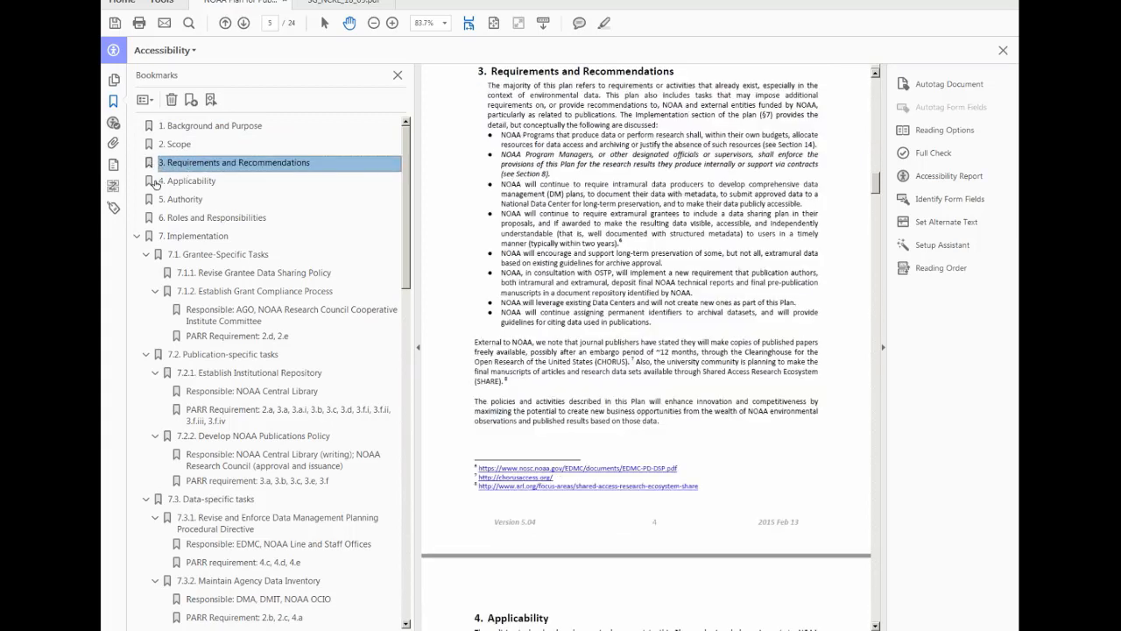
- Test the bookmarks for sections 4, 7, 7.1.2 and 7.2.2, and return to "1. Background and Purpose"
click(150, 184)
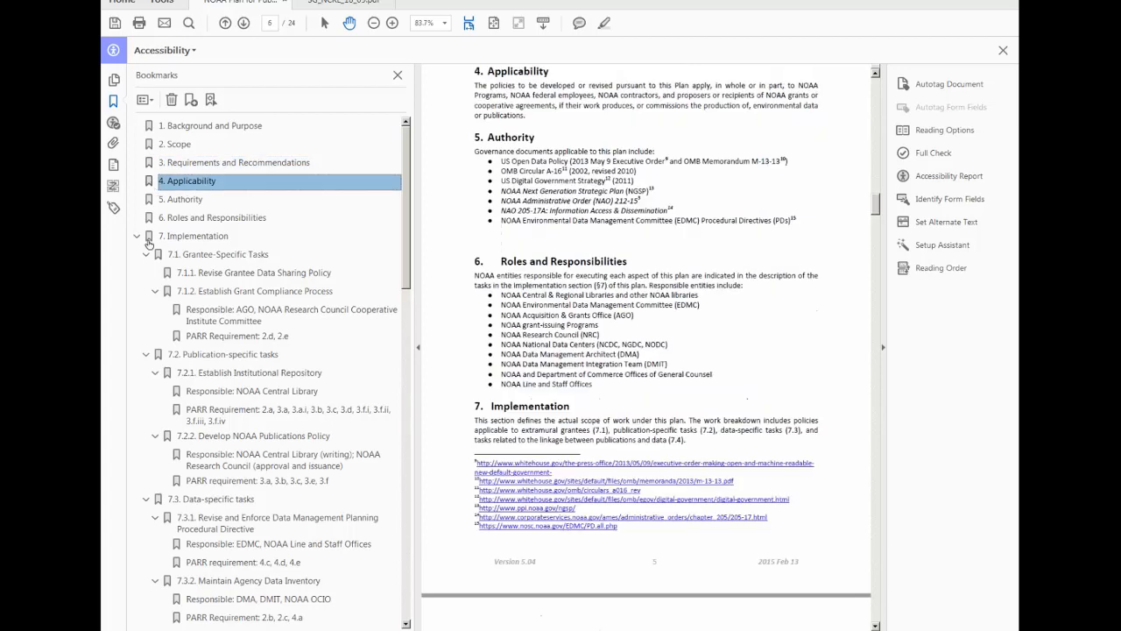
click(151, 238)
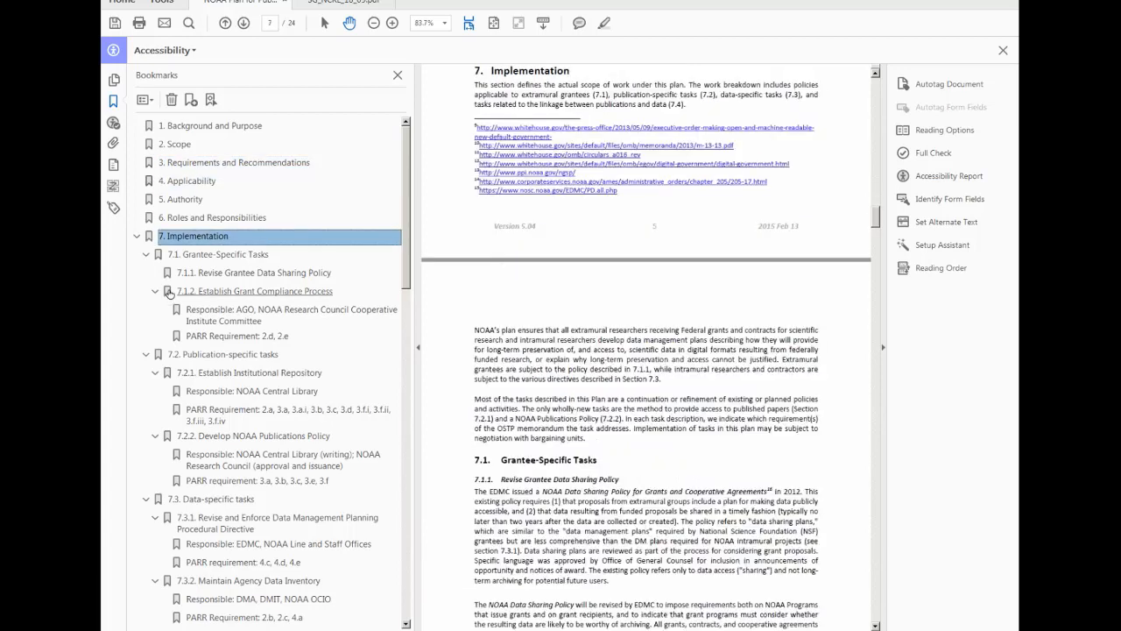
click(169, 292)
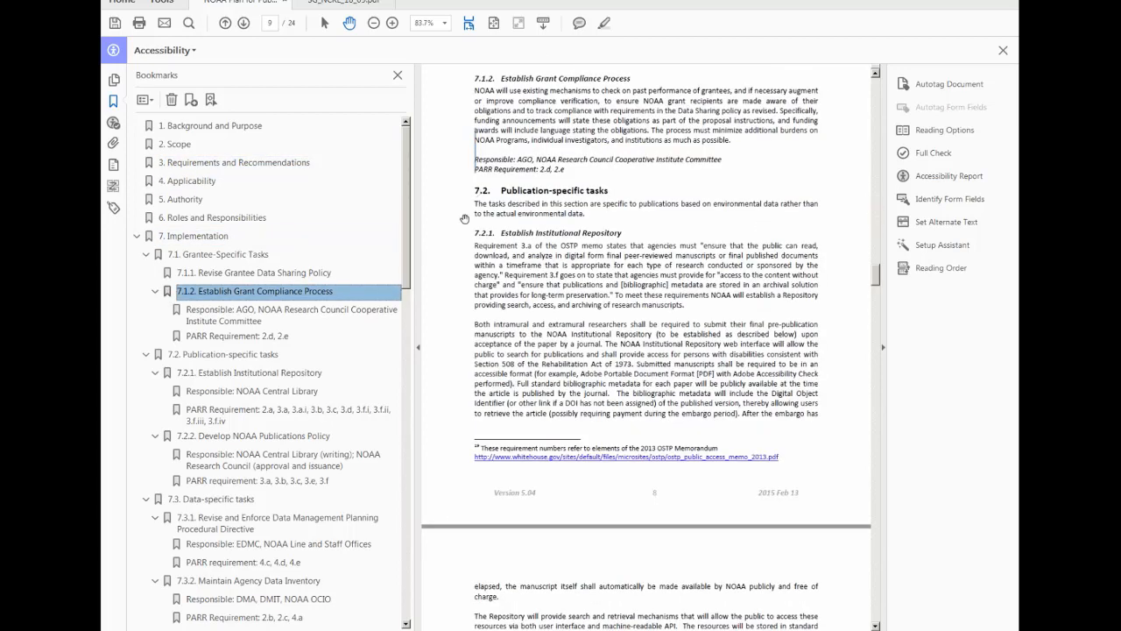
click(169, 438)
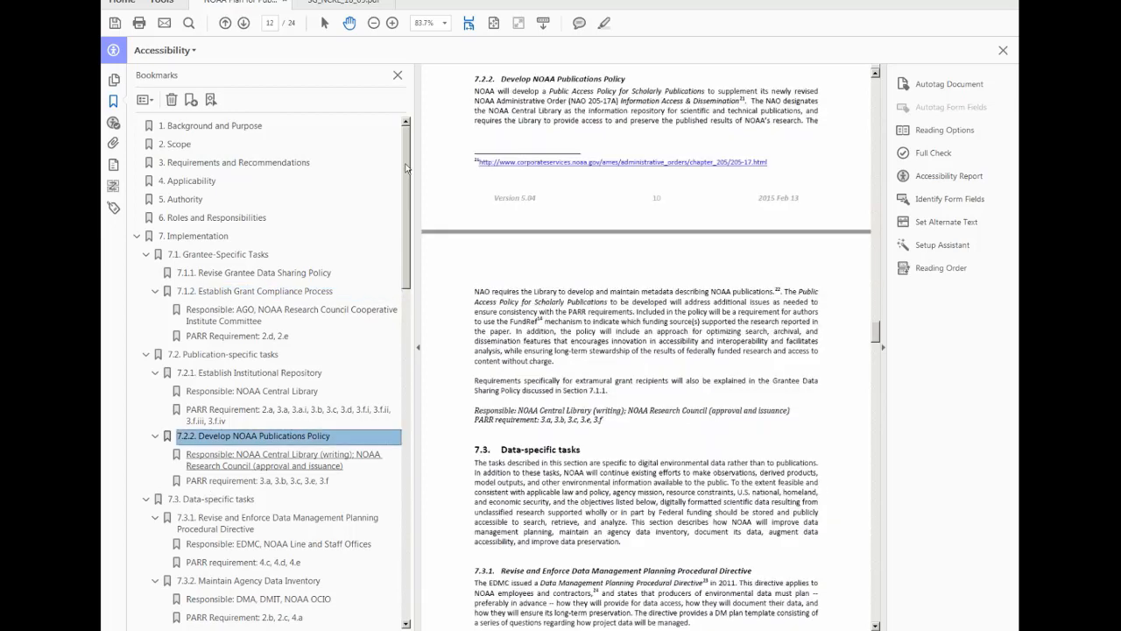
click(152, 128)
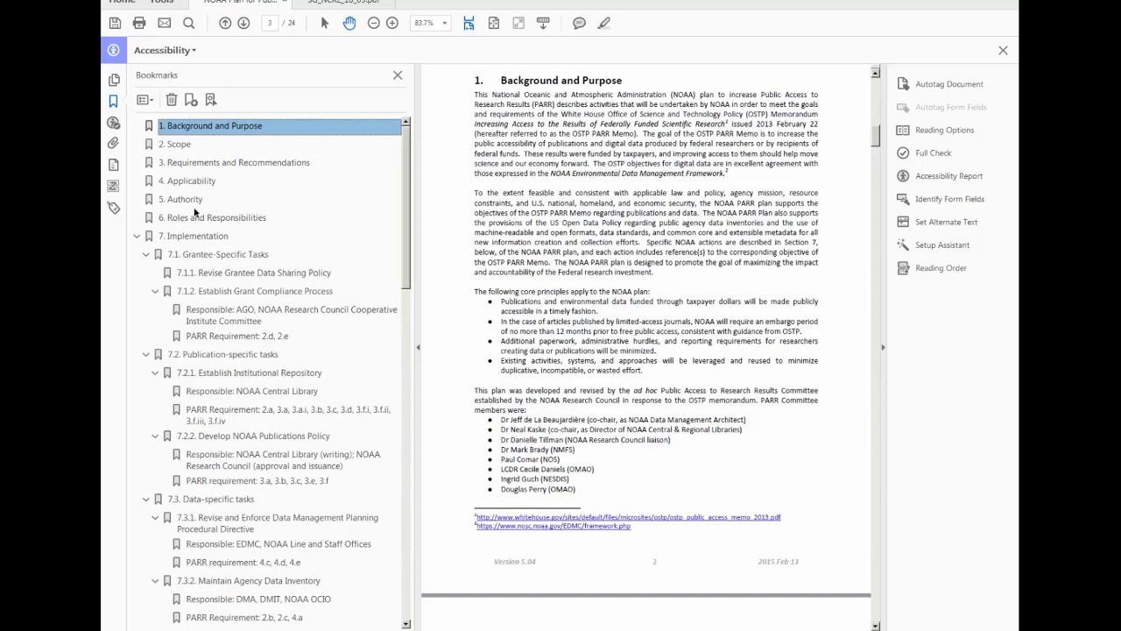
- Show the document's reading order and examine the numbered content of pages 1 to 3
click(113, 188)
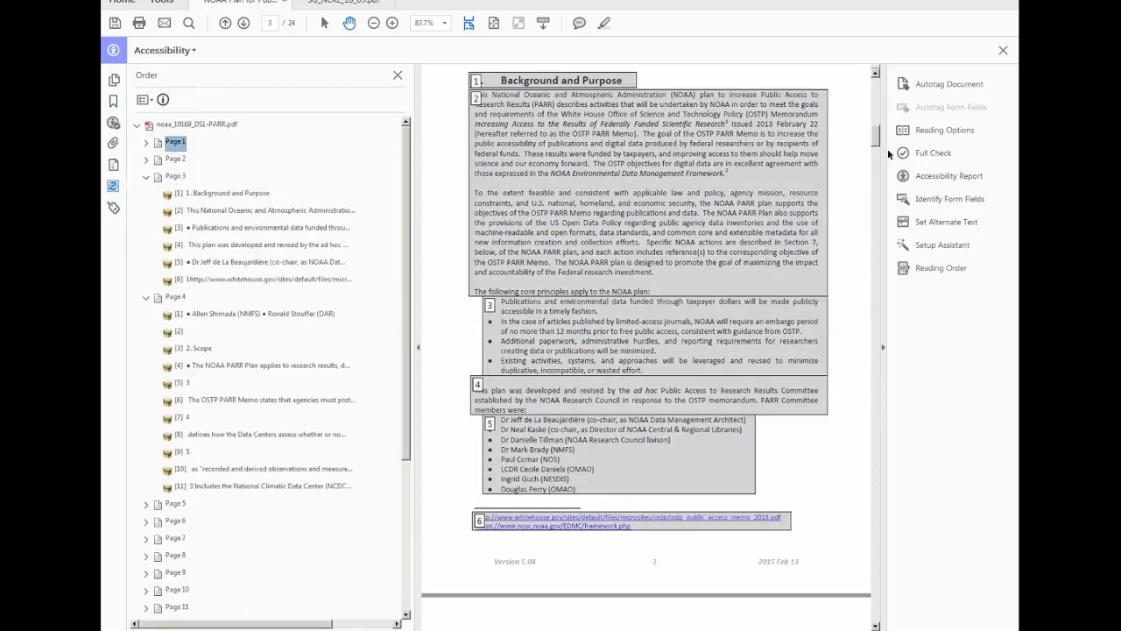
drag(878, 140, 874, 79)
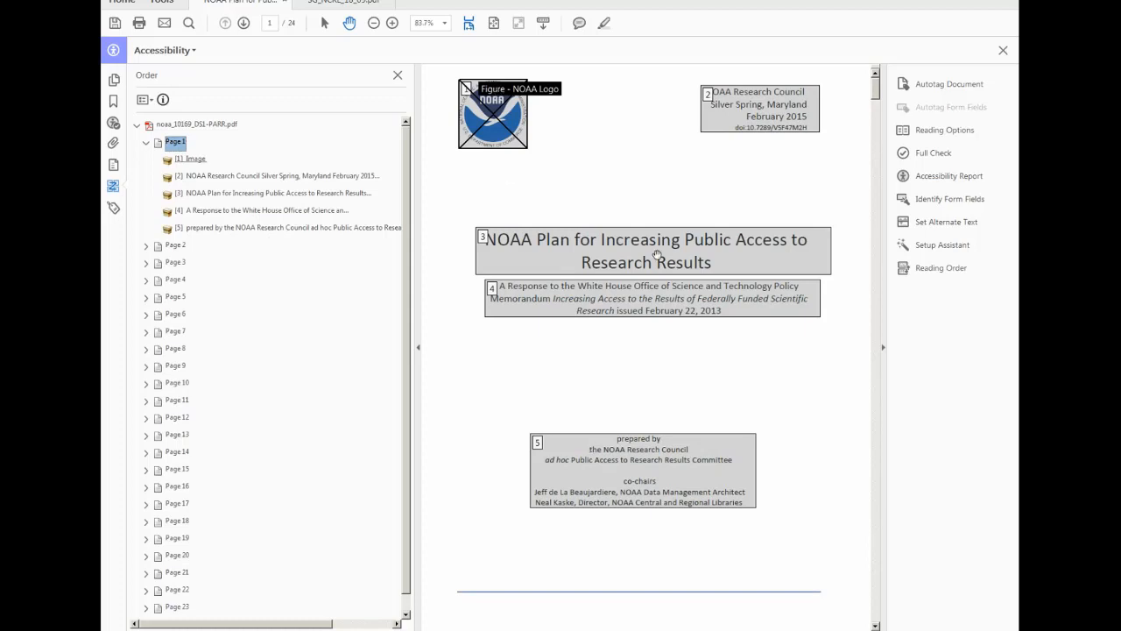
click(175, 245)
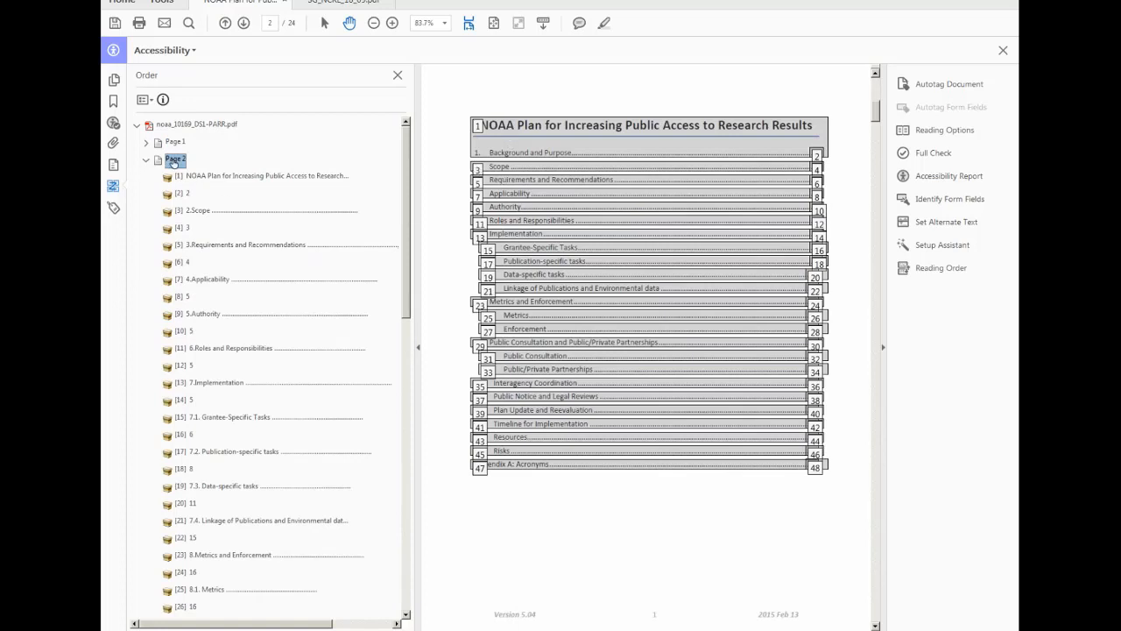
mouse_move(406, 197)
mouse_down()
mouse_move(405, 232)
mouse_move(406, 204)
mouse_up()
key(Down)
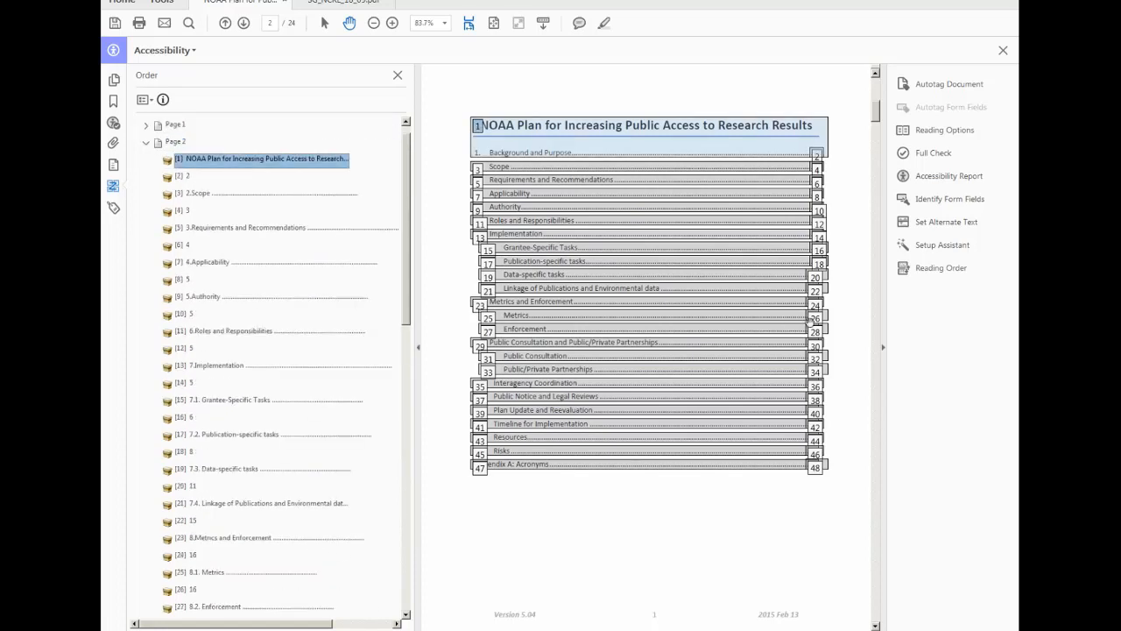
scroll(341, 391, down, 6)
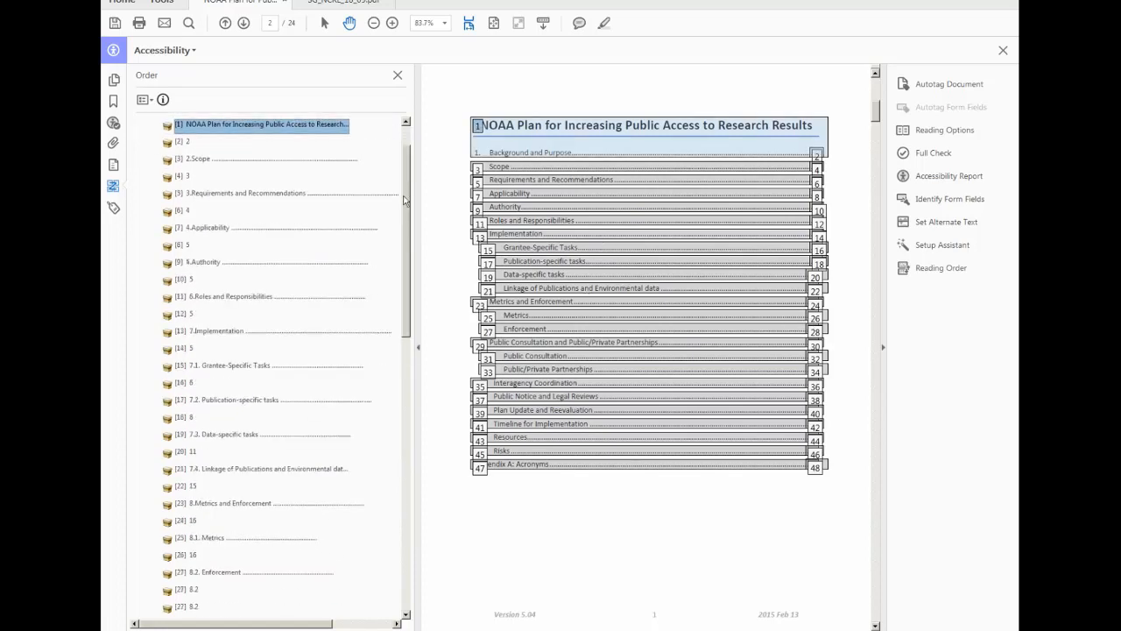
drag(405, 267, 393, 449)
click(176, 246)
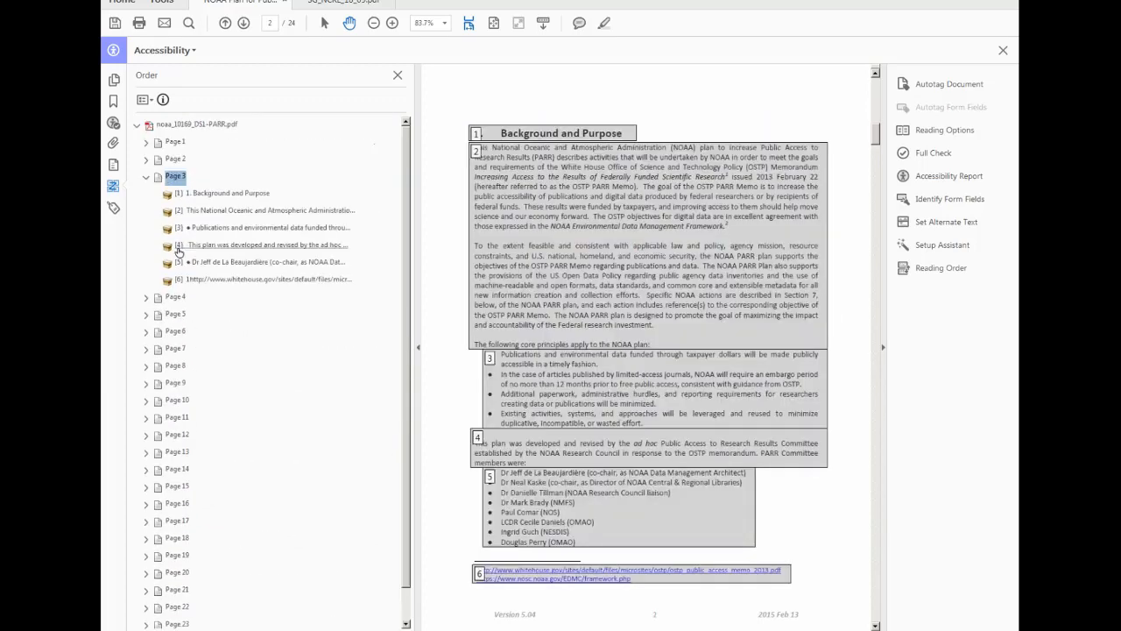
- Delete the structure of the empty item 2 above the Scope heading in page 4's reading order
click(175, 298)
drag(406, 260, 403, 328)
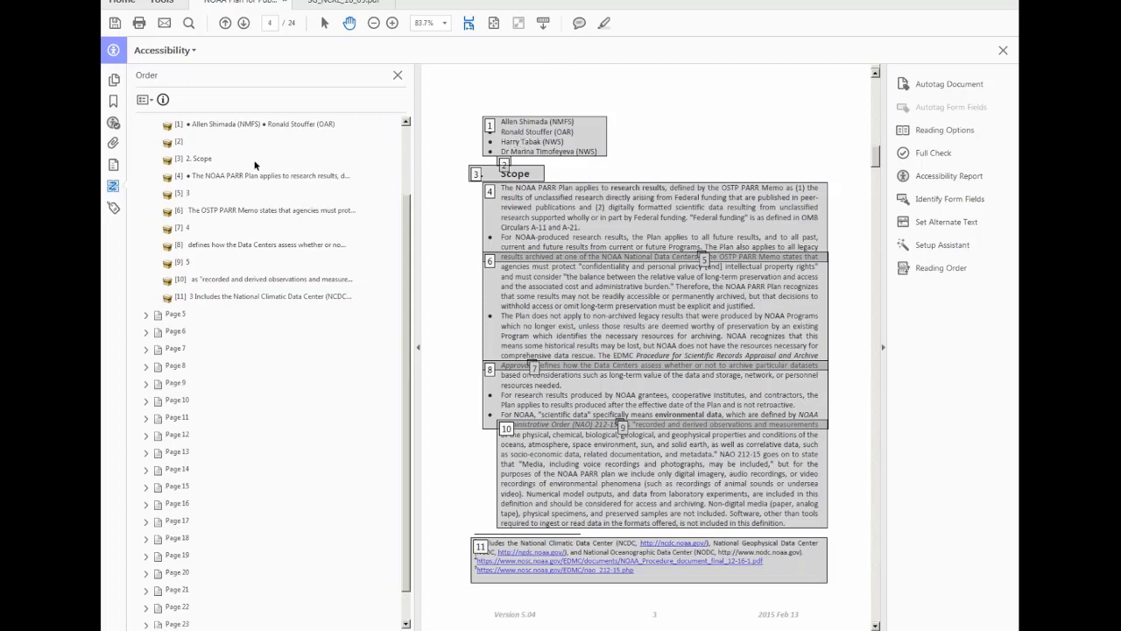
click(505, 163)
right_click(178, 144)
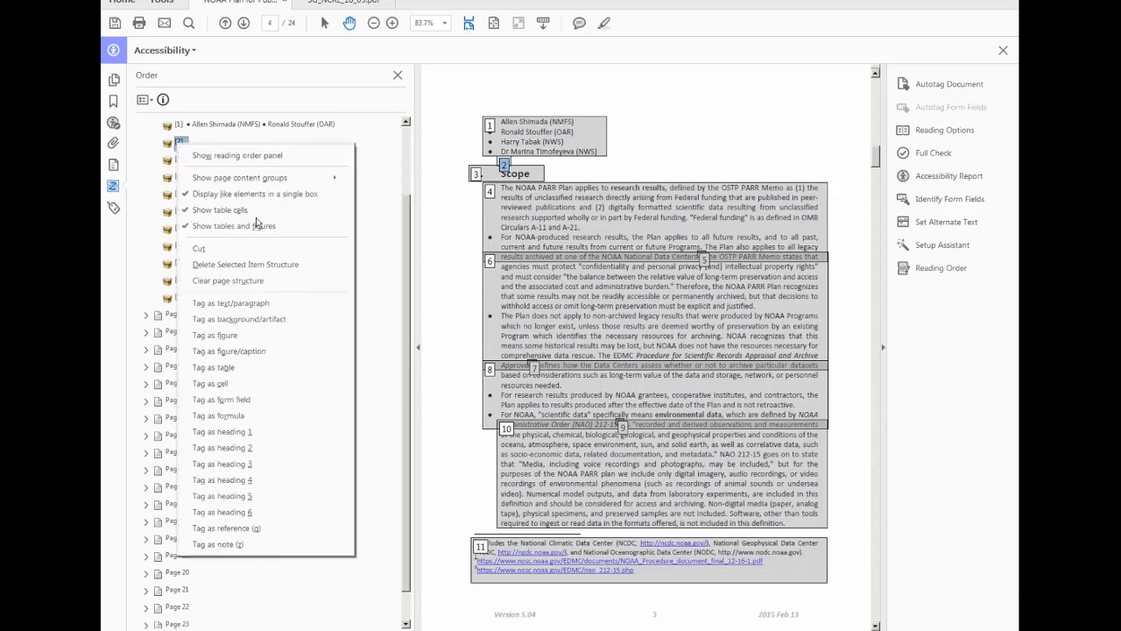
click(235, 264)
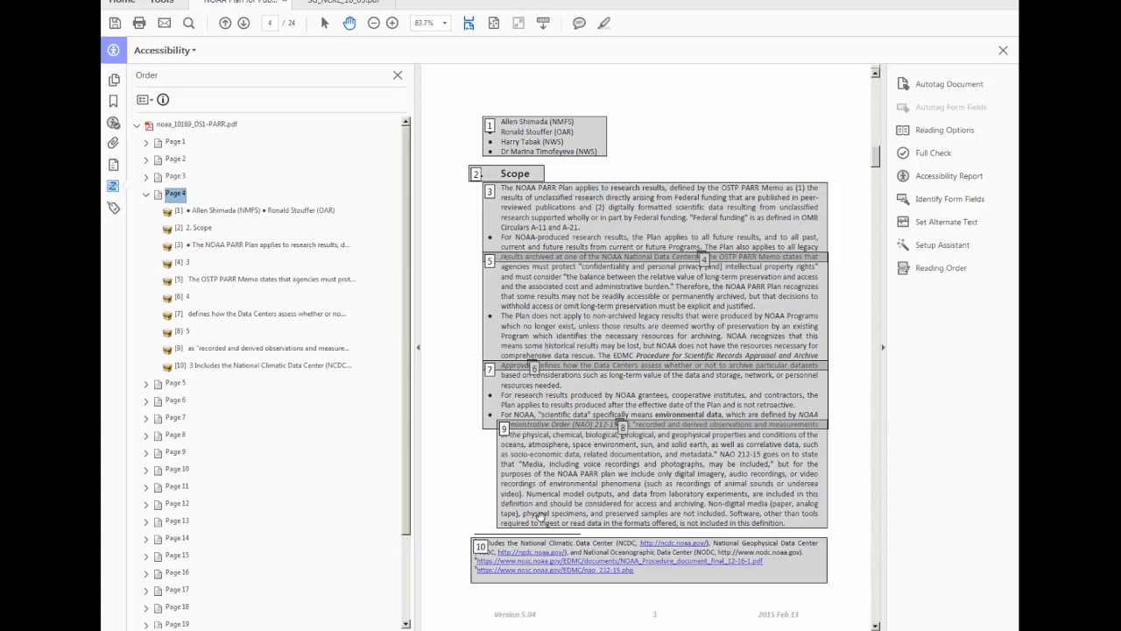
- Examine the reading order of later pages, including pages 9, 15, 16 and 19
scroll(407, 280, down, 1)
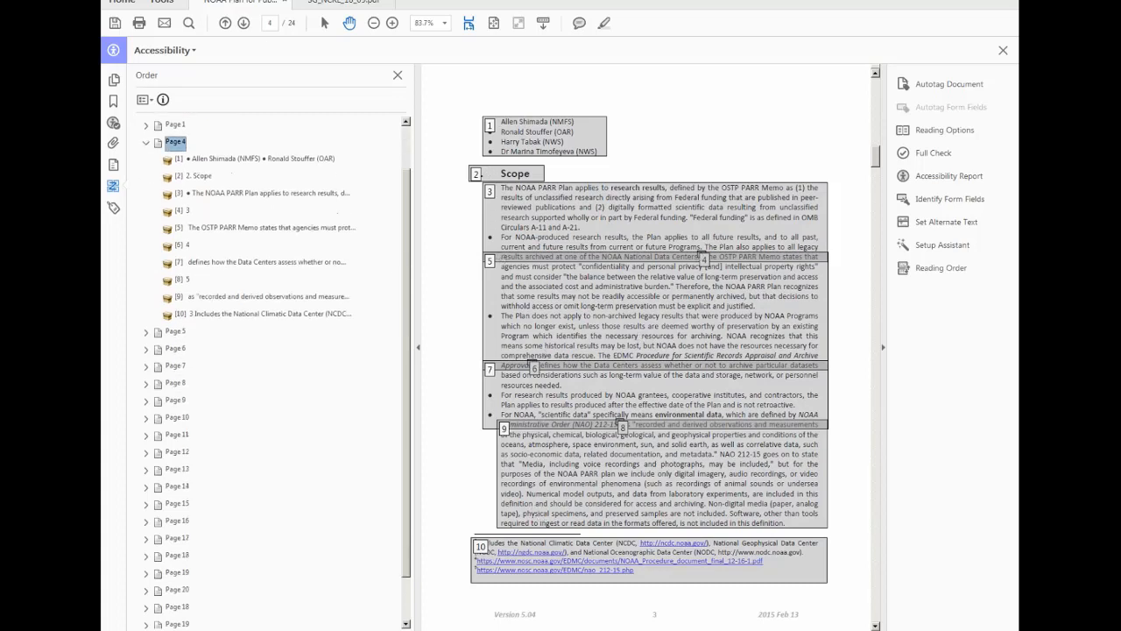
click(175, 399)
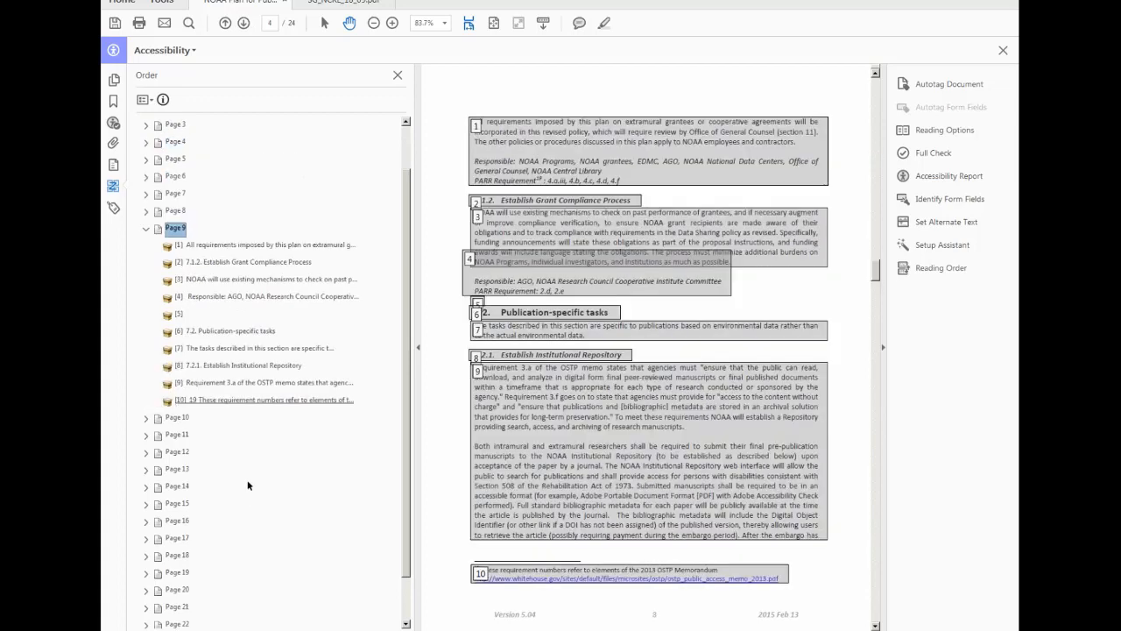
click(178, 506)
scroll(407, 331, down, 1)
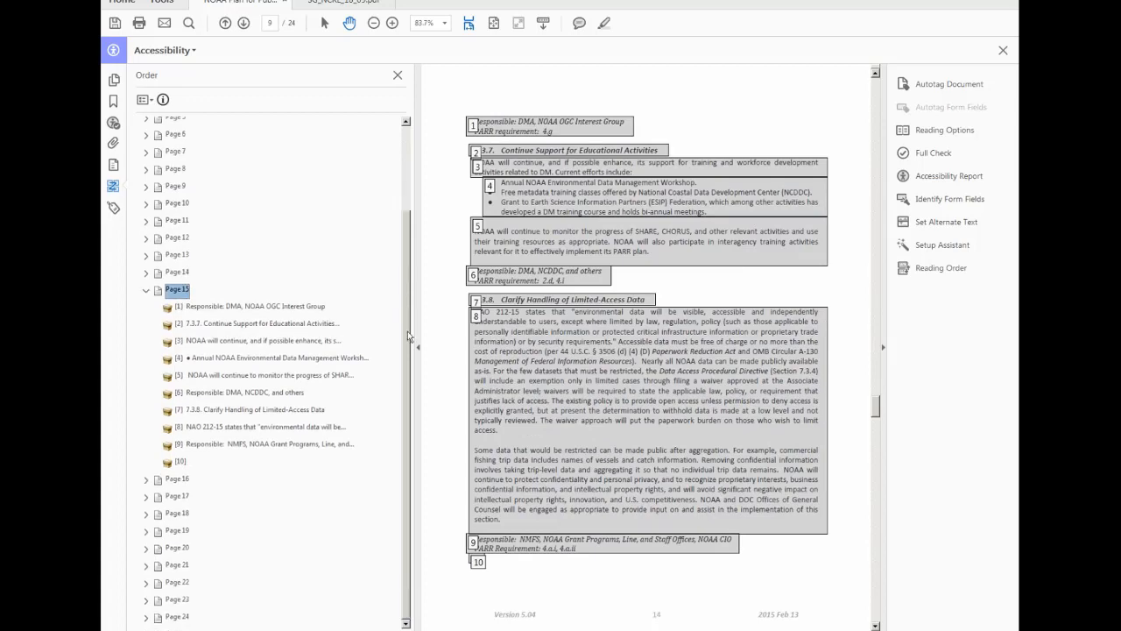
click(178, 480)
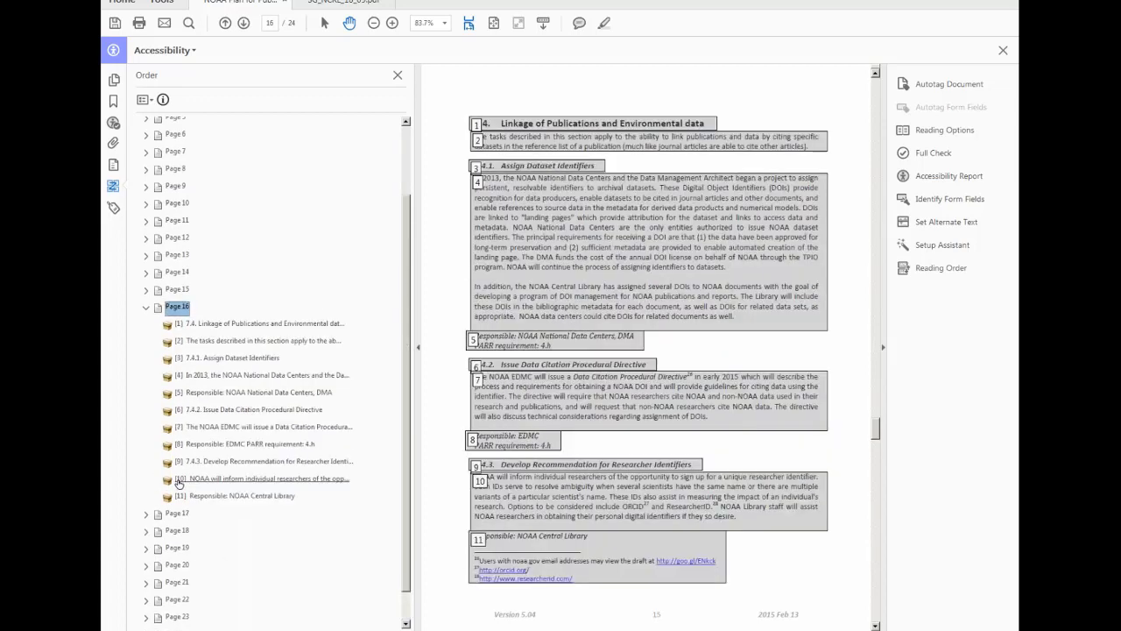
scroll(398, 332, down, 1)
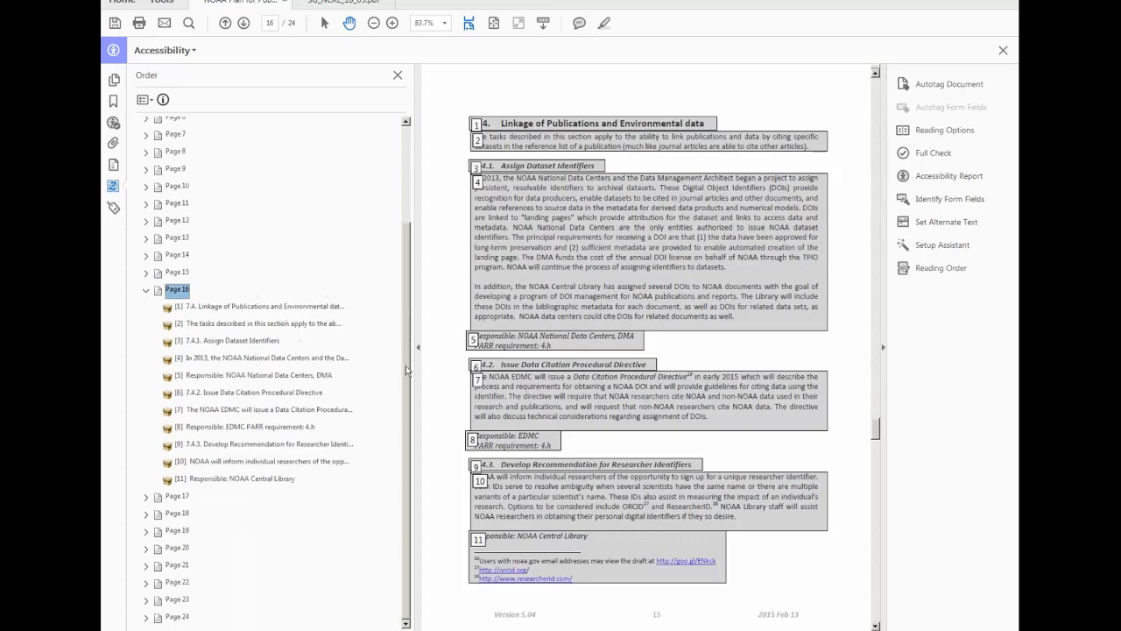
click(175, 532)
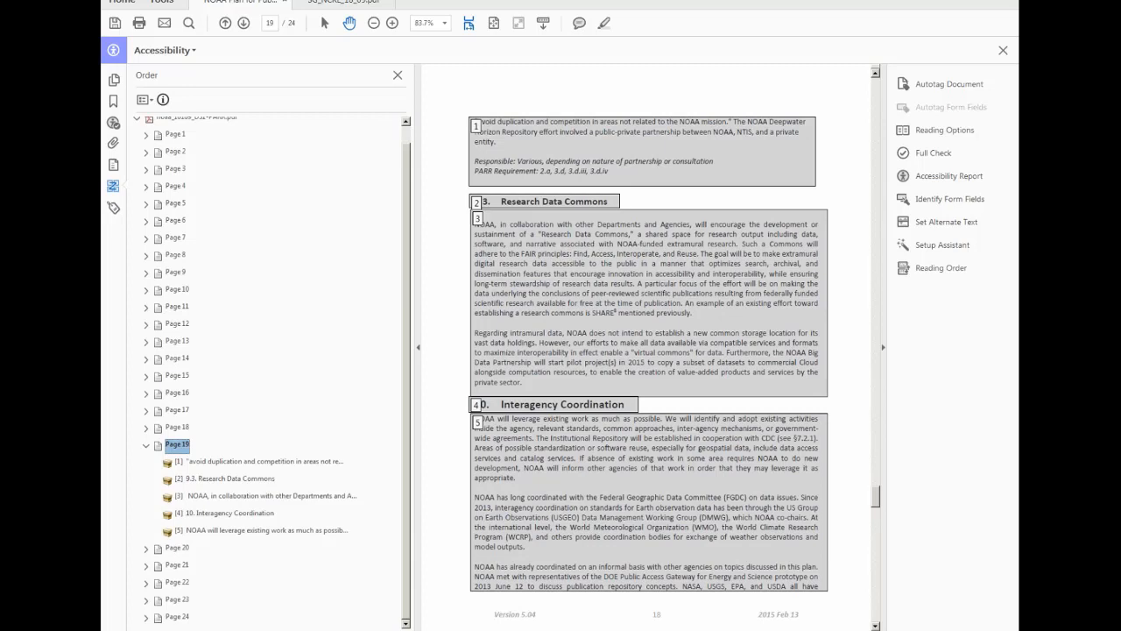
- Switch to the Northeast Multispecies Fishery resource guide PDF and run a full accessibility check on it
click(344, 4)
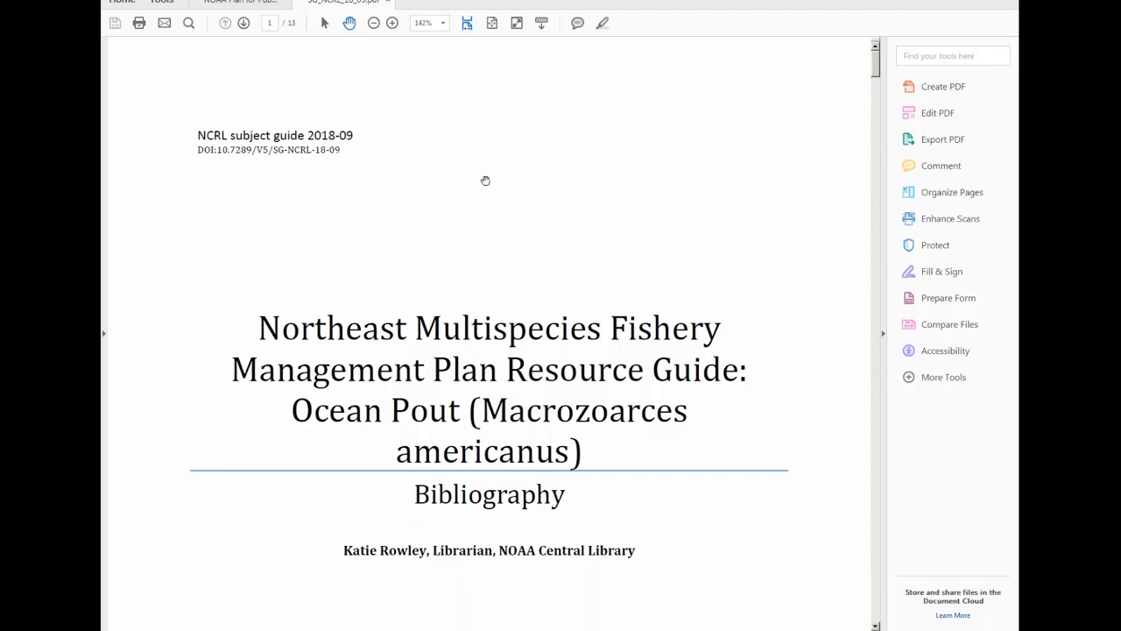
click(928, 354)
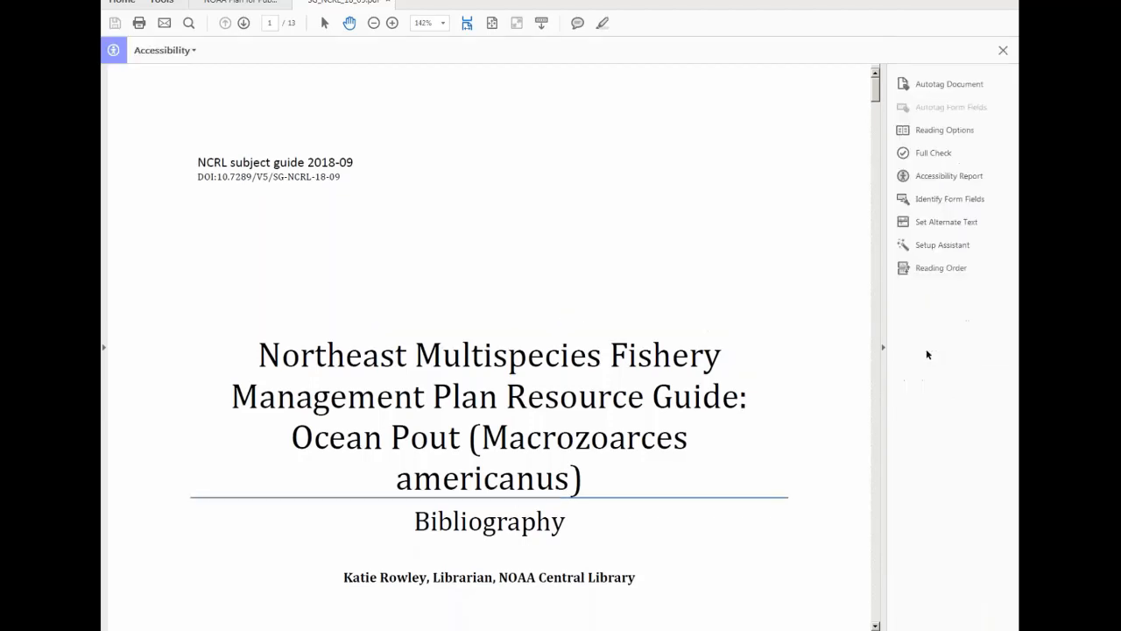
click(932, 152)
click(644, 470)
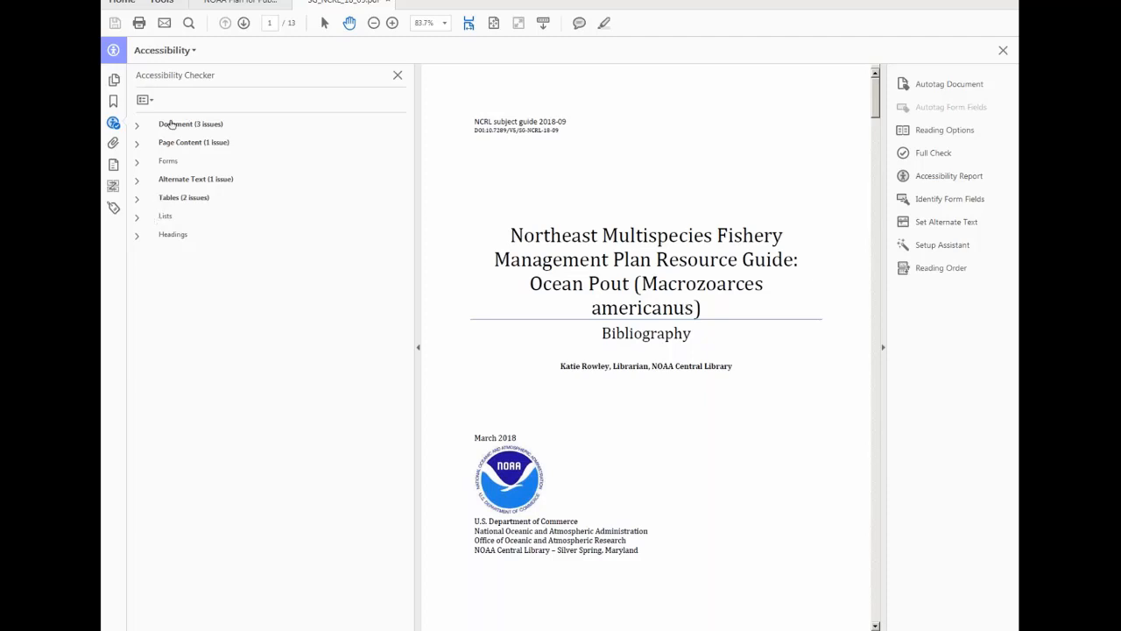
- Examine the Document, Page Content and Alternate Text results, including the figure listed under the failed Figures alternate text check
click(138, 127)
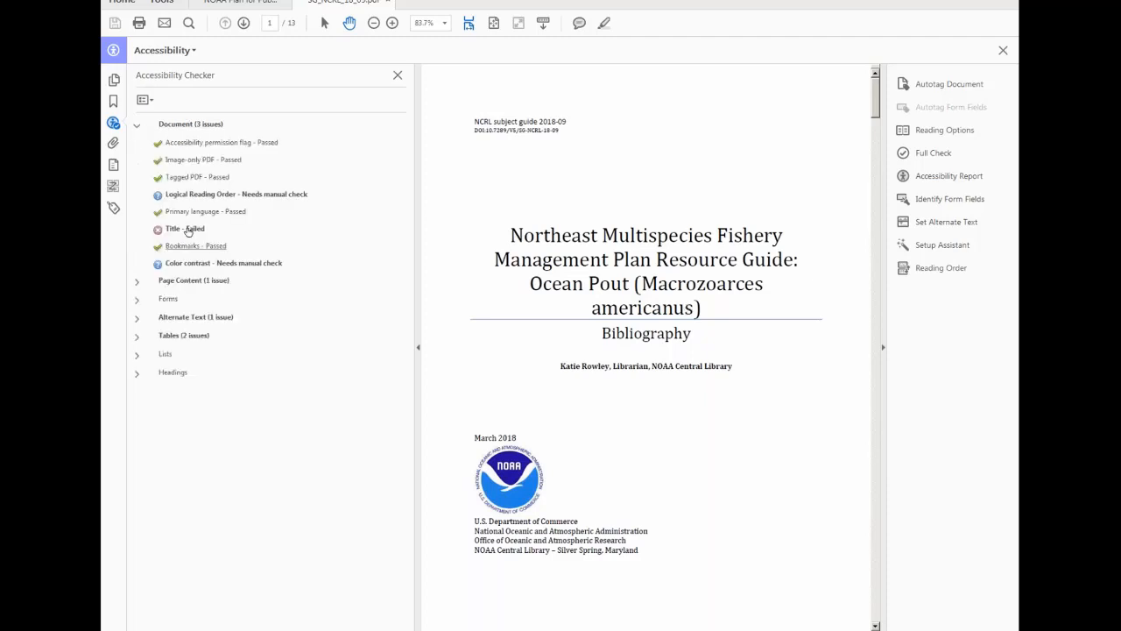
click(138, 125)
click(136, 147)
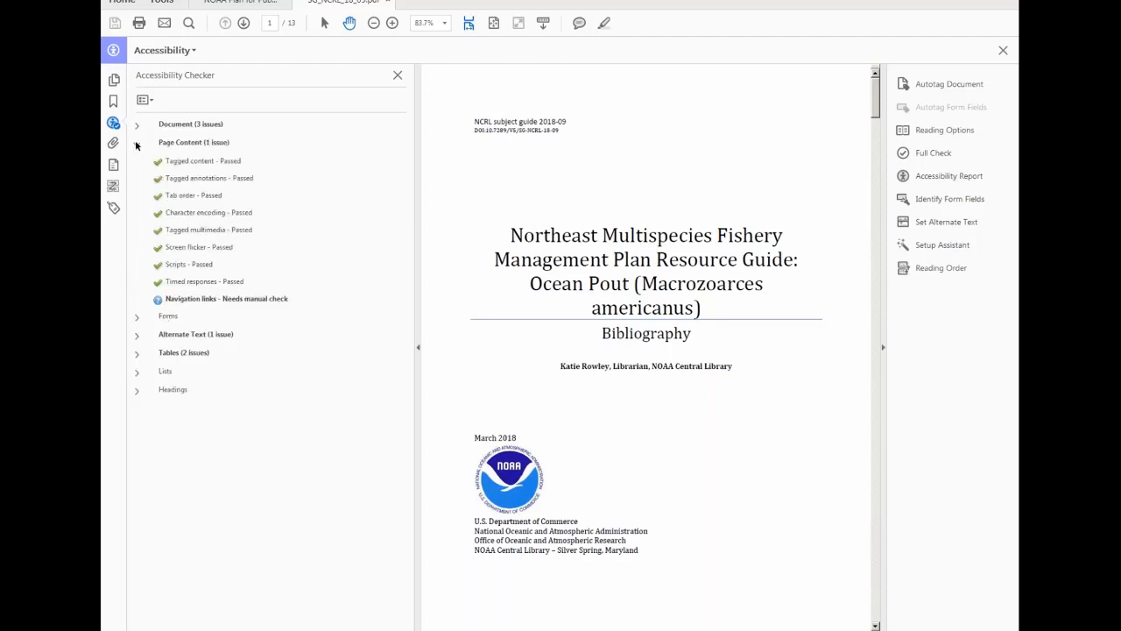
click(135, 145)
click(137, 180)
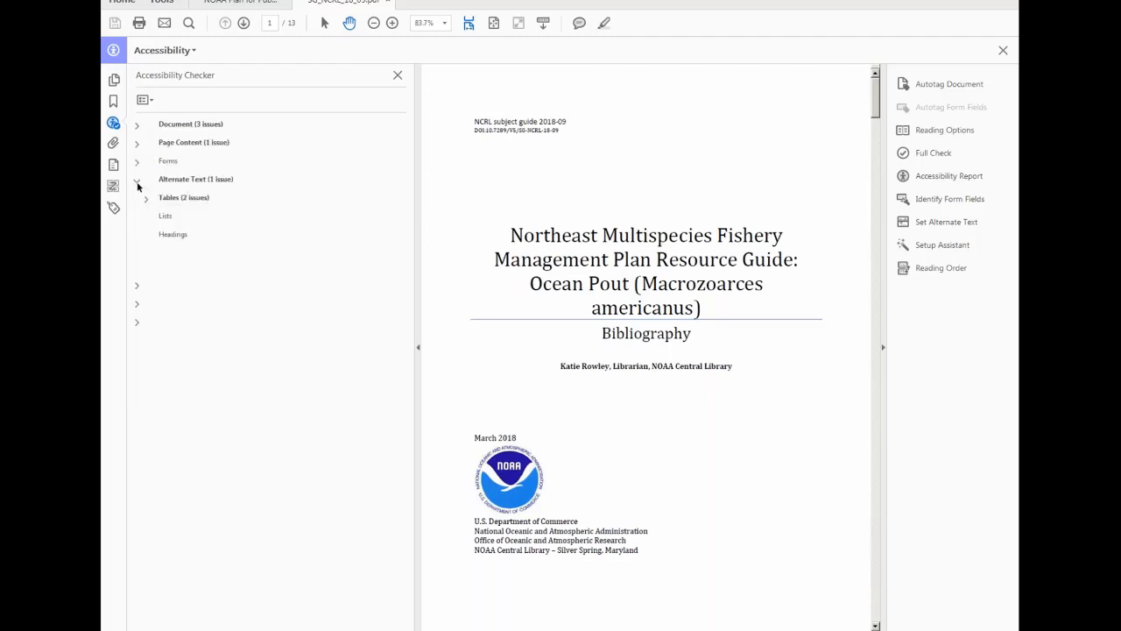
click(146, 199)
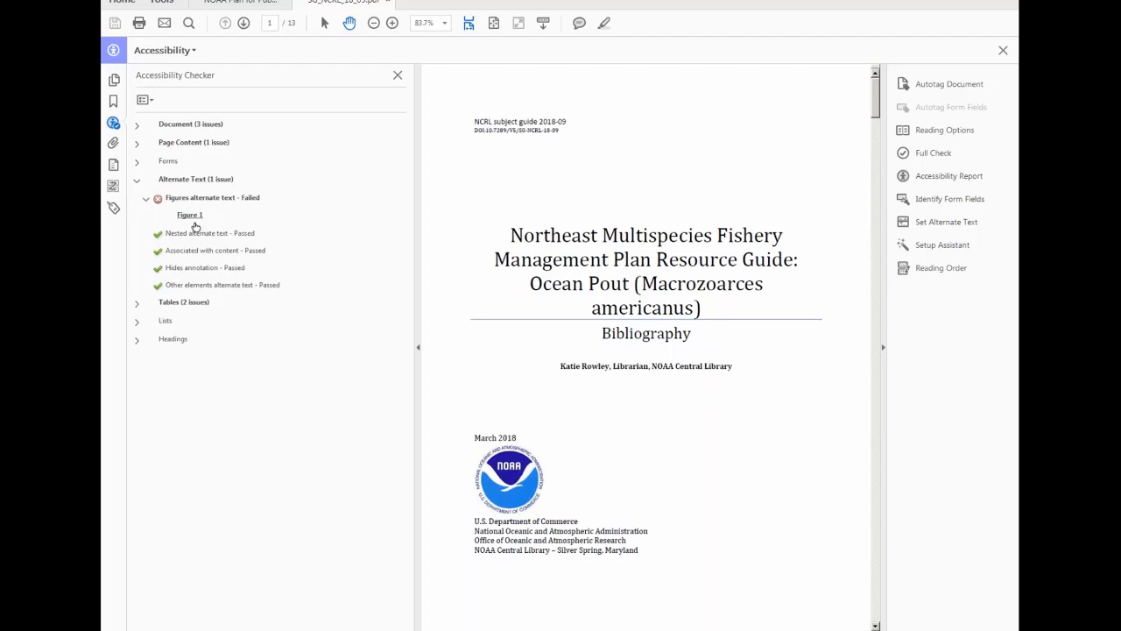
- Show the guide's bookmarks and examine the structure elements offered for generating bookmarks from structure, without creating any
click(113, 102)
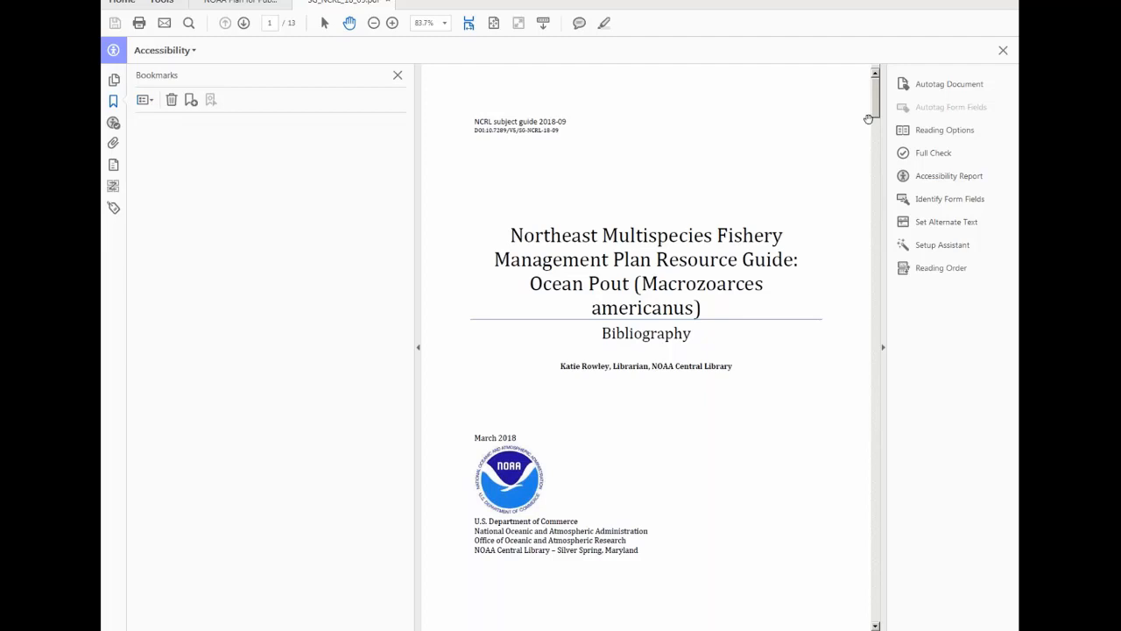
click(151, 101)
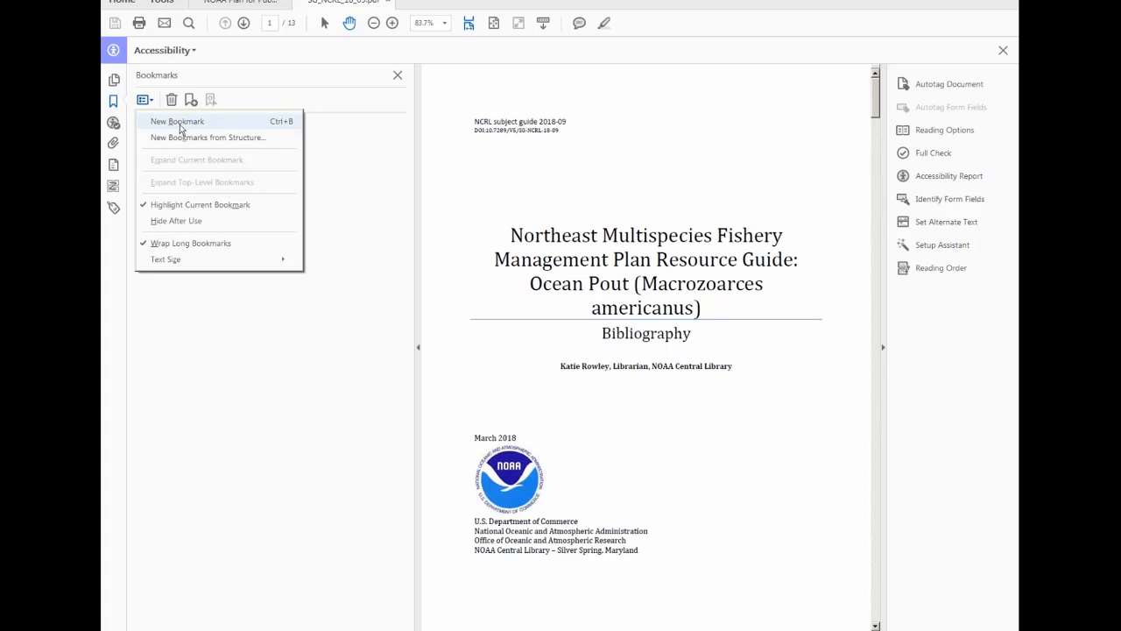
click(231, 141)
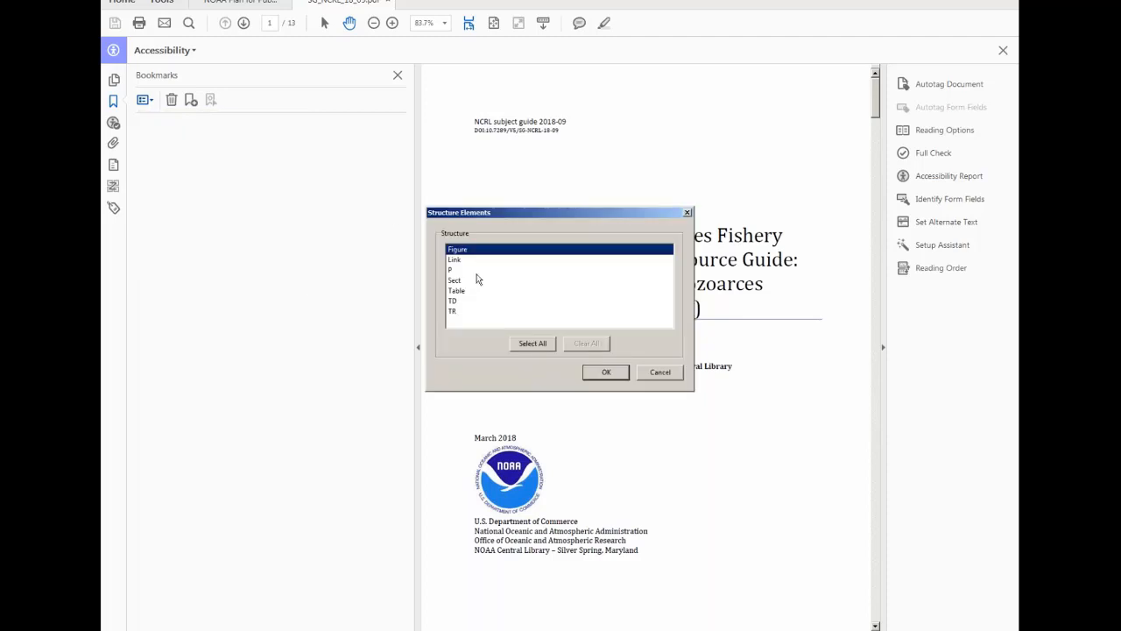
drag(503, 216, 450, 162)
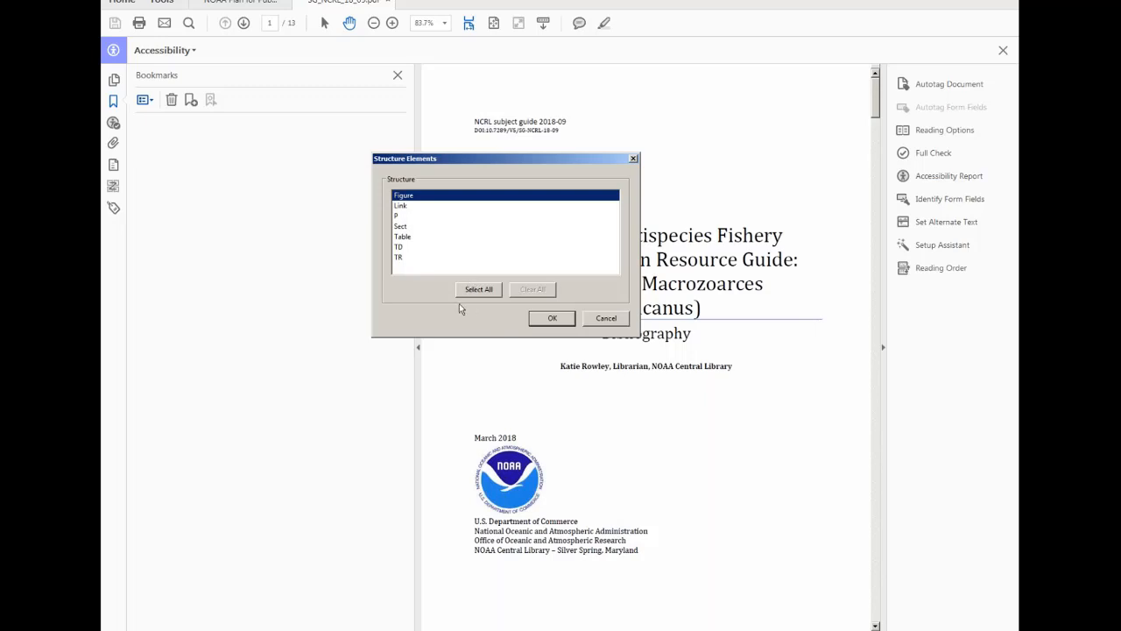
click(482, 291)
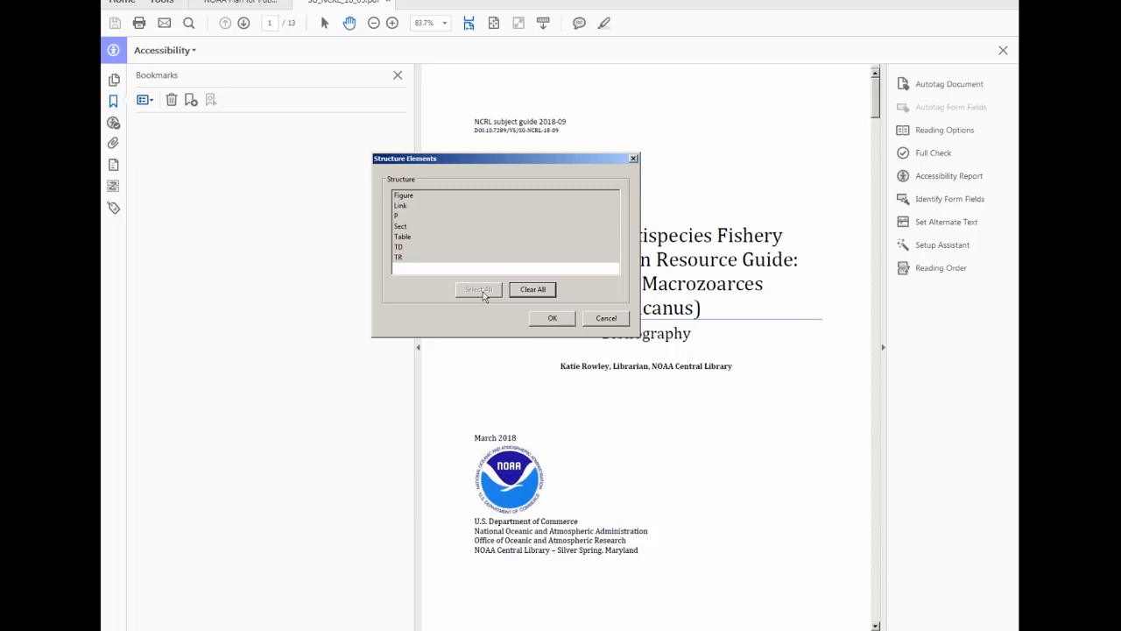
click(532, 289)
click(607, 318)
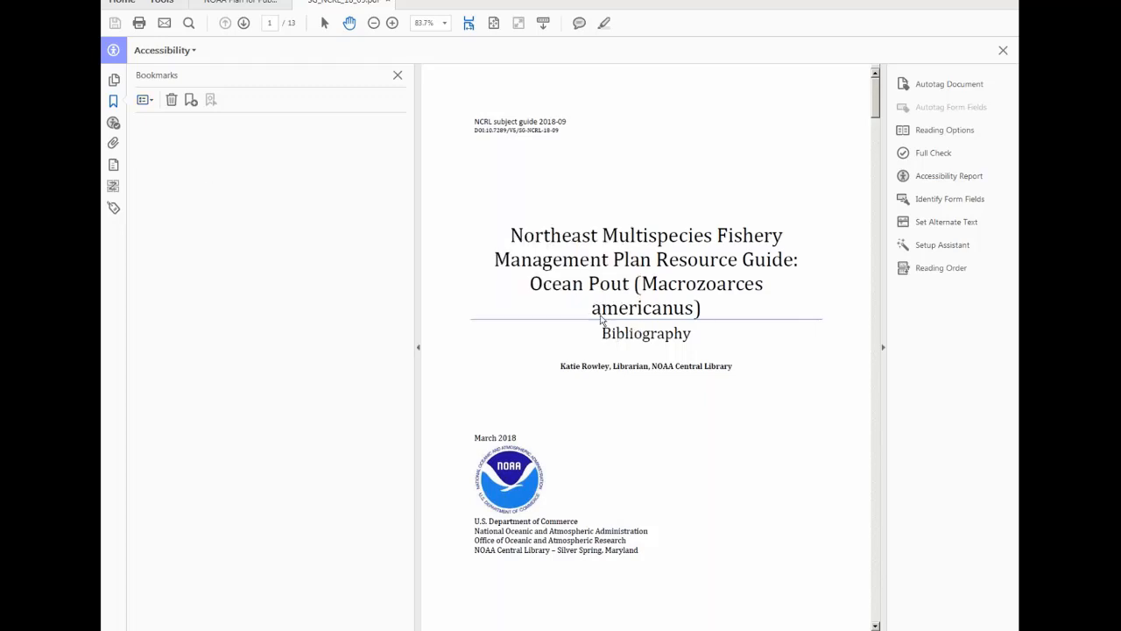
- Add a new bookmark at the guide's cover page
click(147, 100)
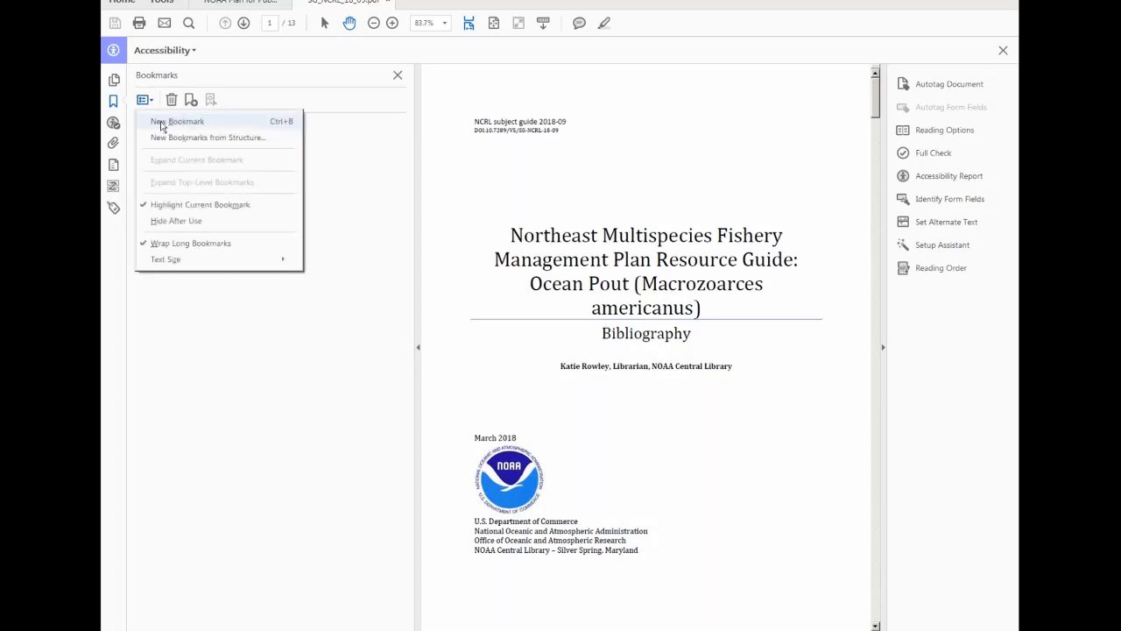
click(161, 123)
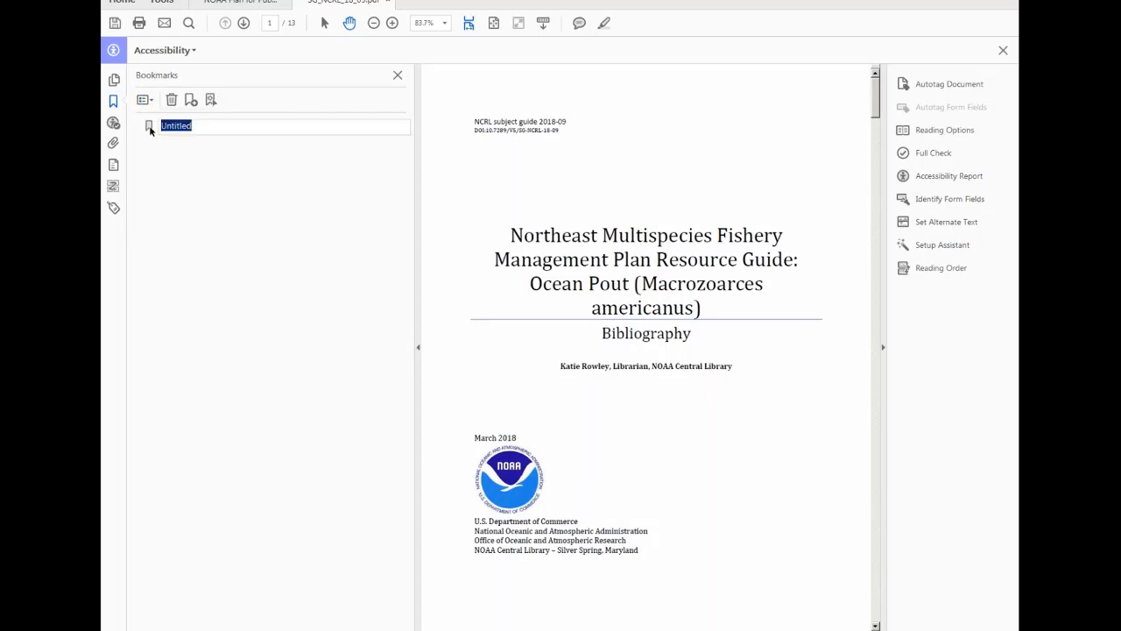
click(147, 101)
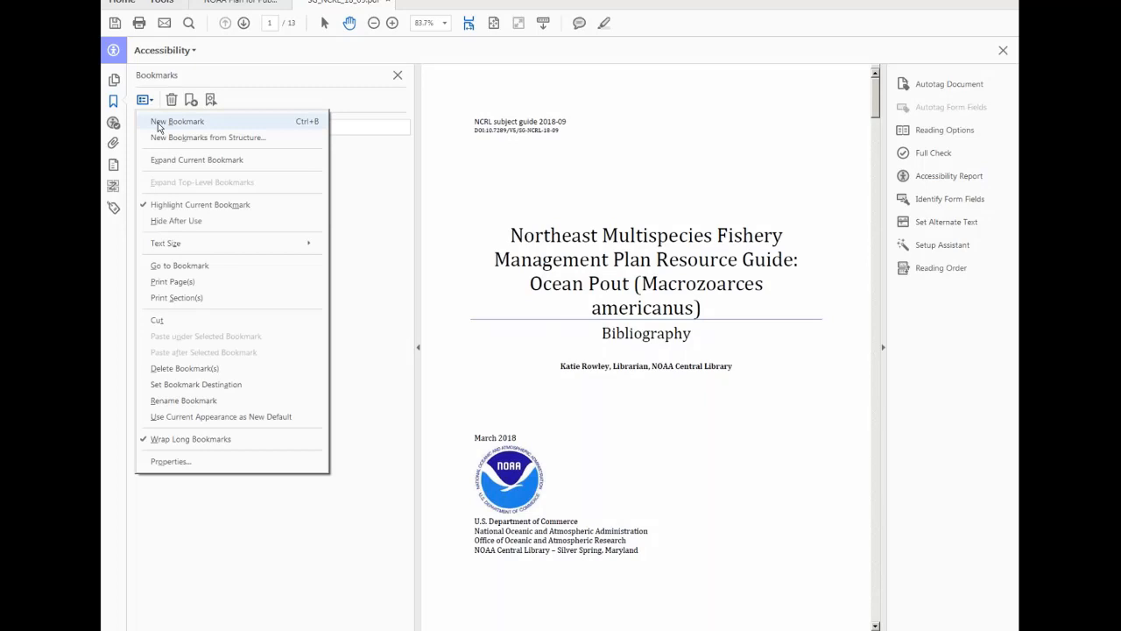
click(159, 123)
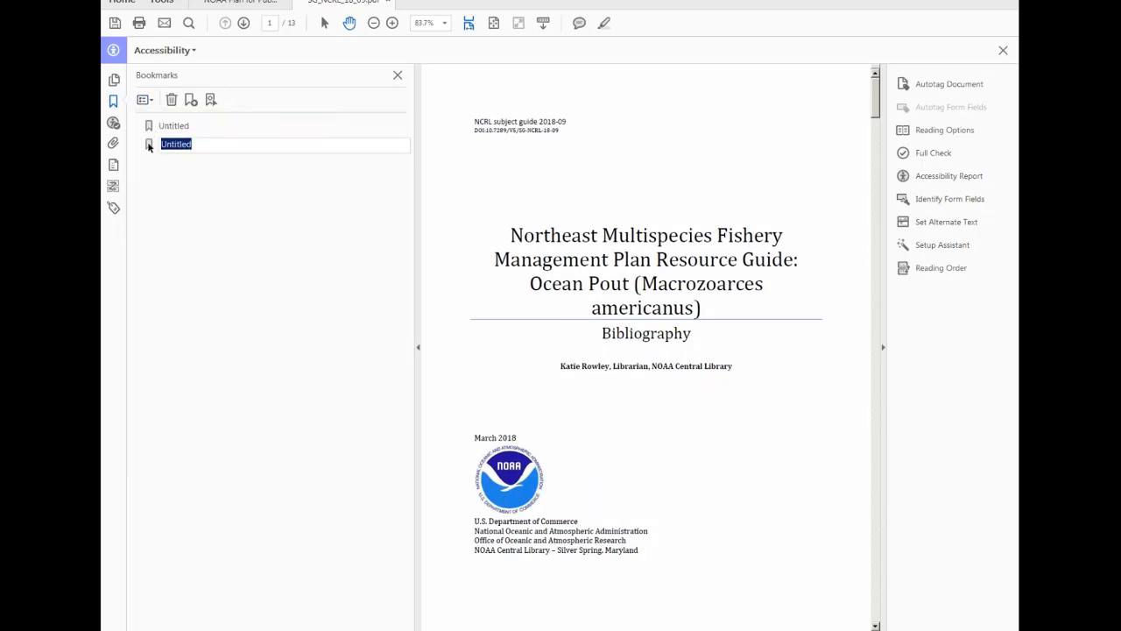
right_click(149, 146)
click(191, 230)
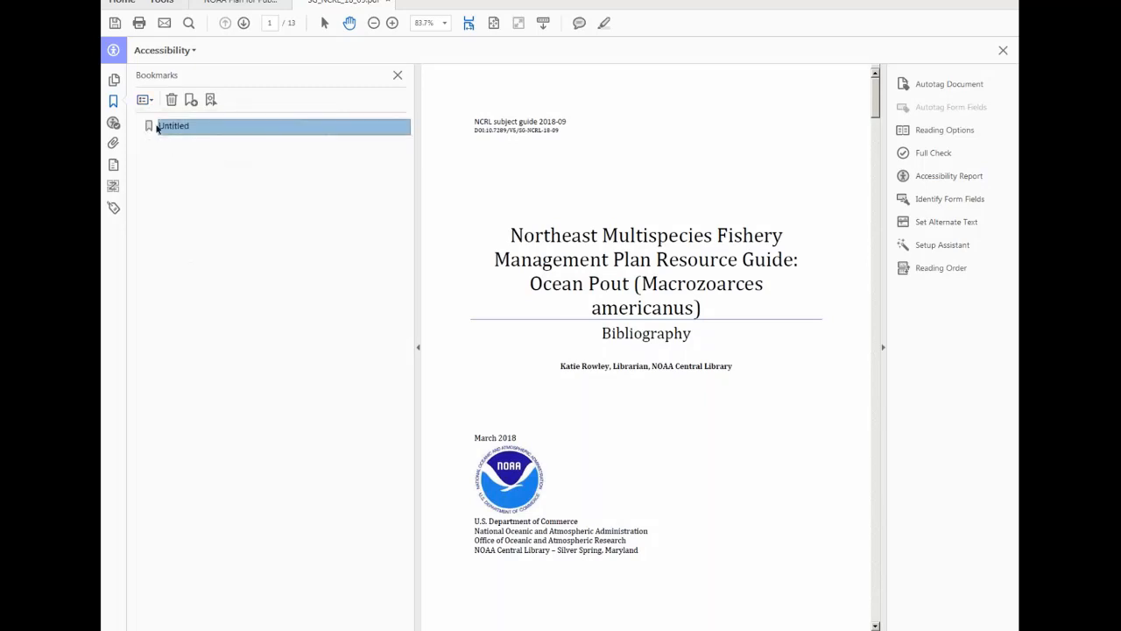
- Name the untitled bookmark Title Page
click(187, 130)
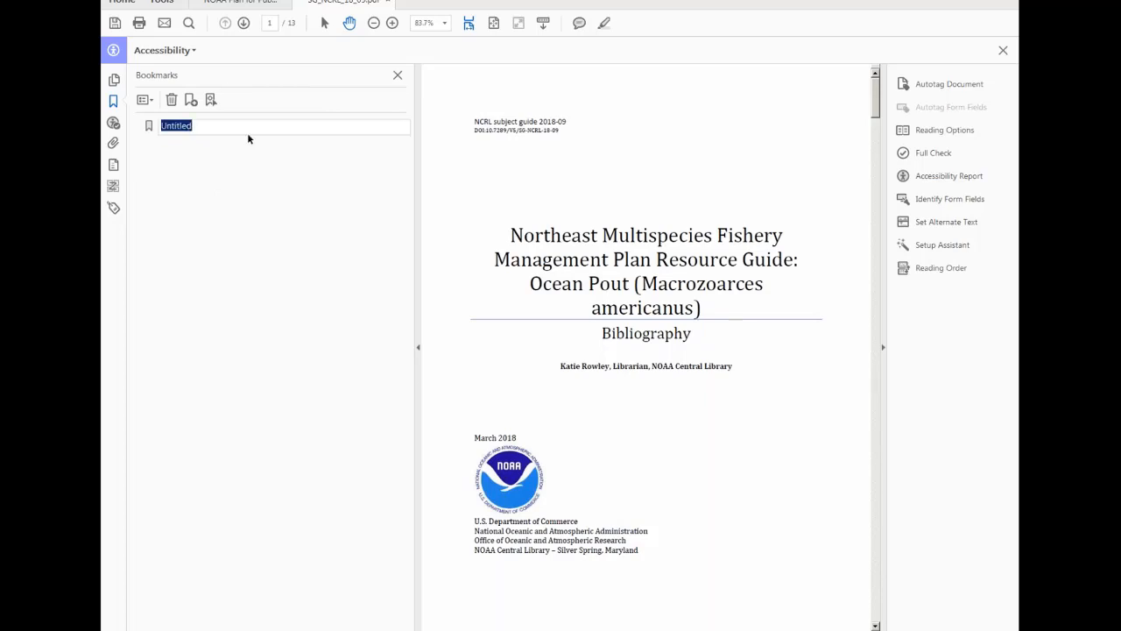
text(Title Page)
key(Return)
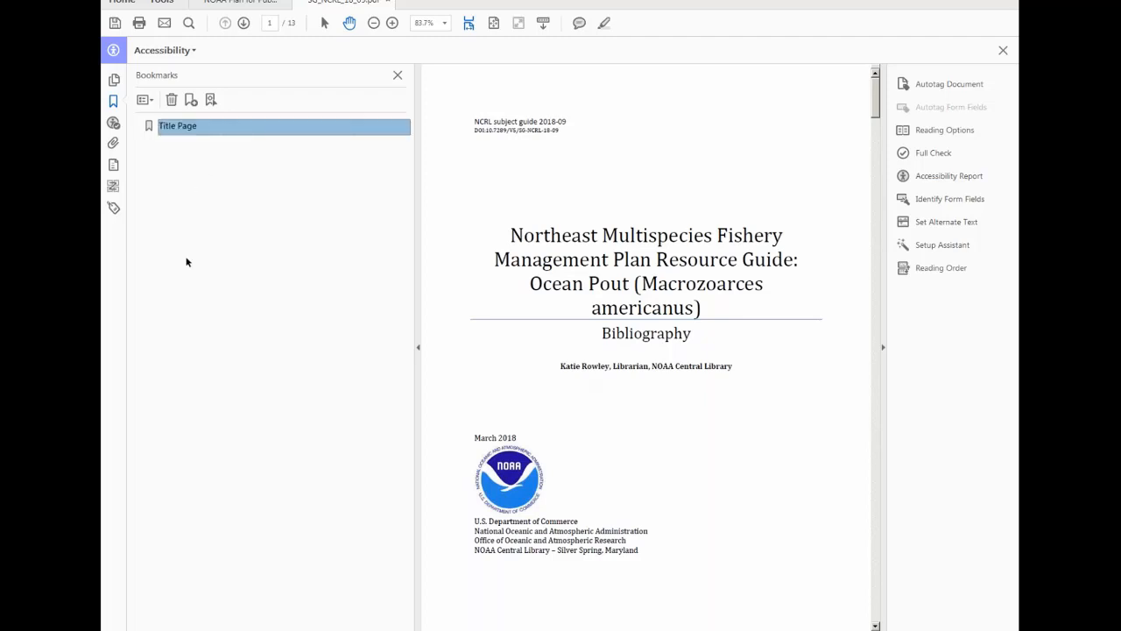
- Set the Title Page bookmark's destination to the cover page and confirm the change
right_click(174, 128)
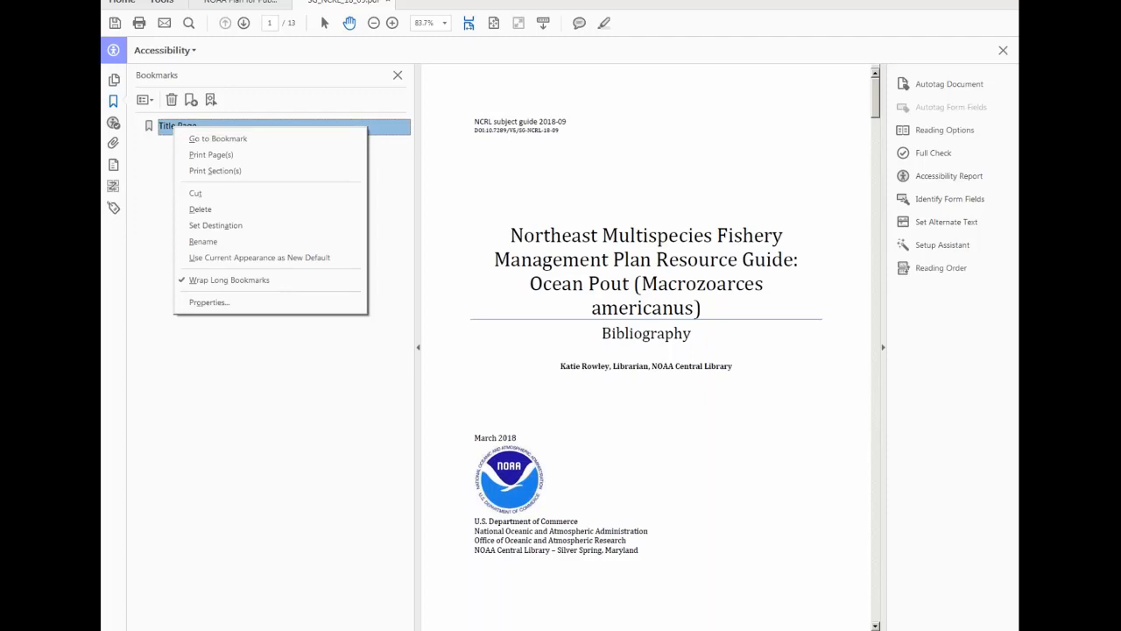
click(233, 226)
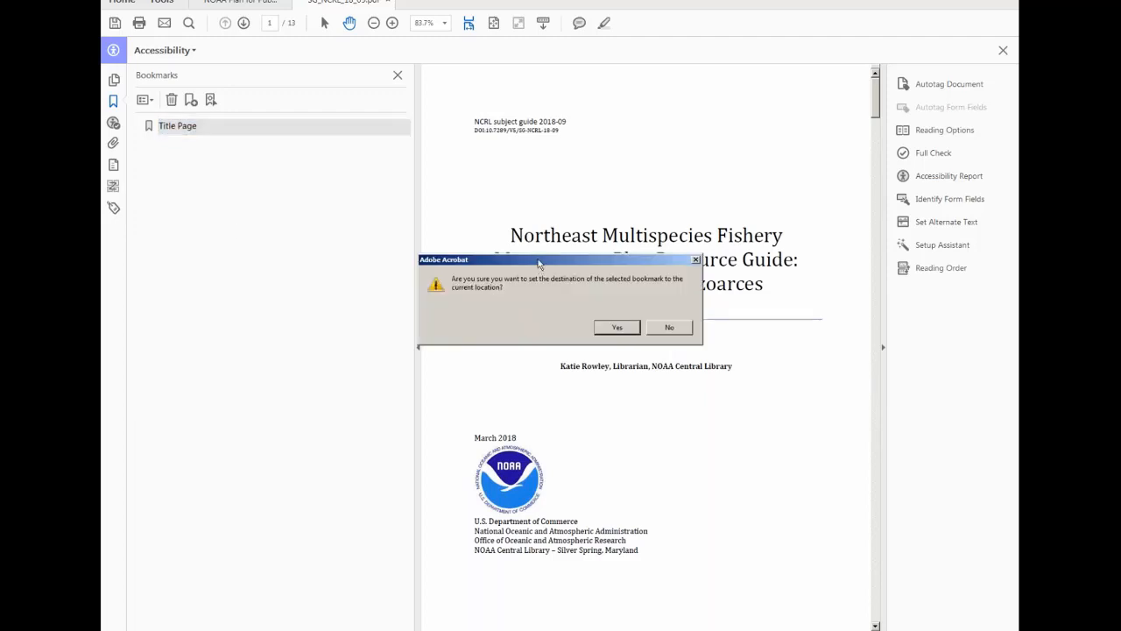
drag(539, 265, 540, 204)
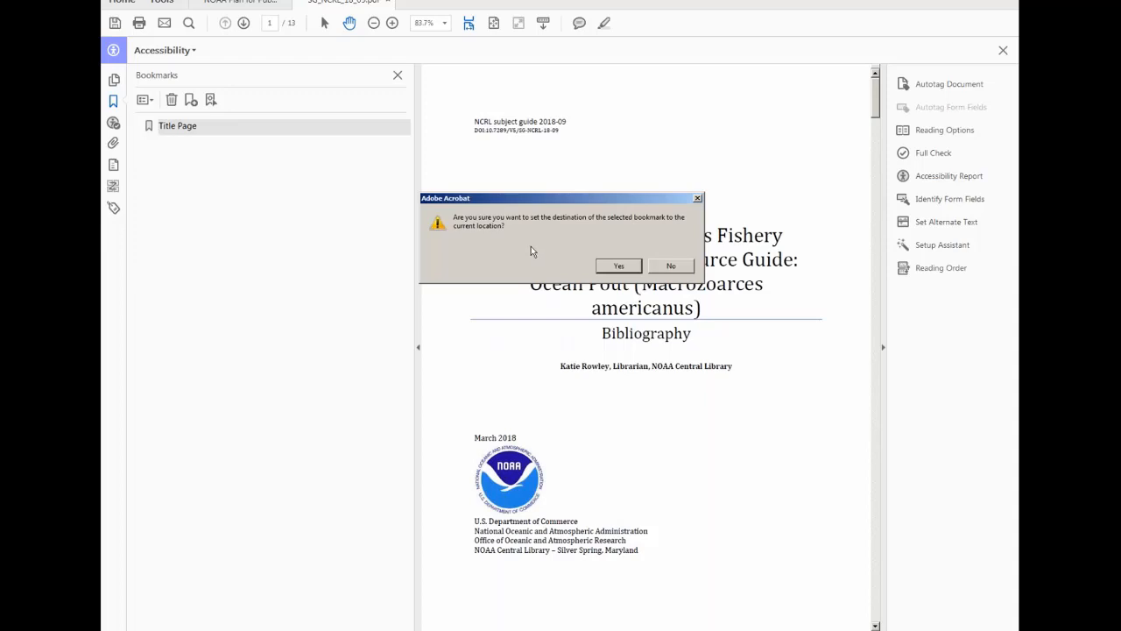
drag(548, 202, 275, 262)
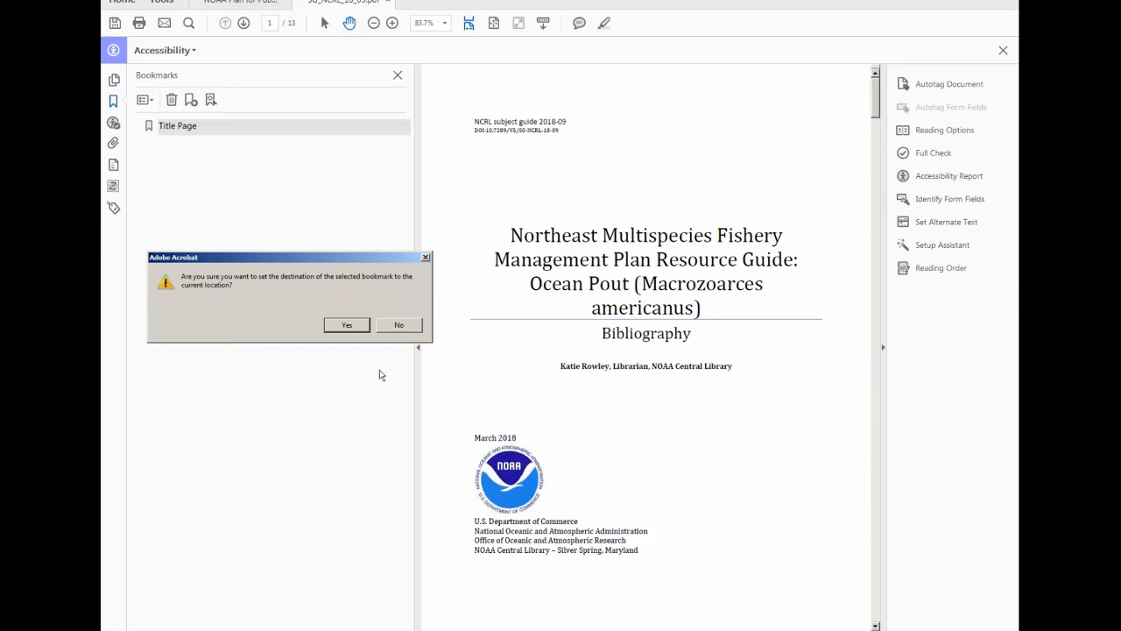
click(342, 326)
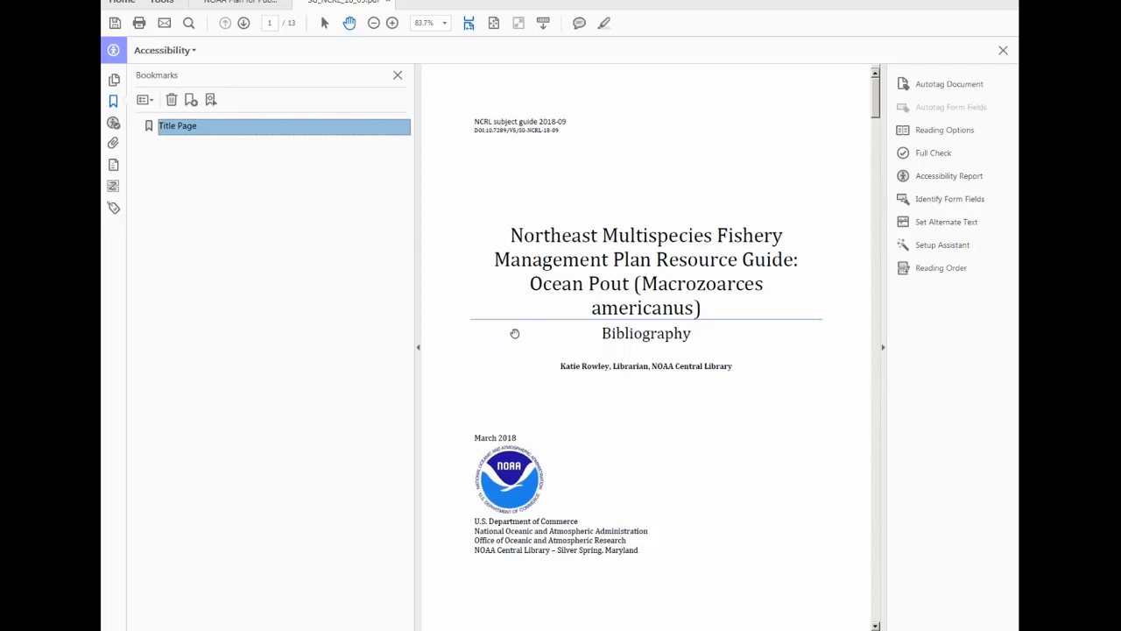
- Add a second bookmark named Table of Contents below the Title Page bookmark
click(190, 102)
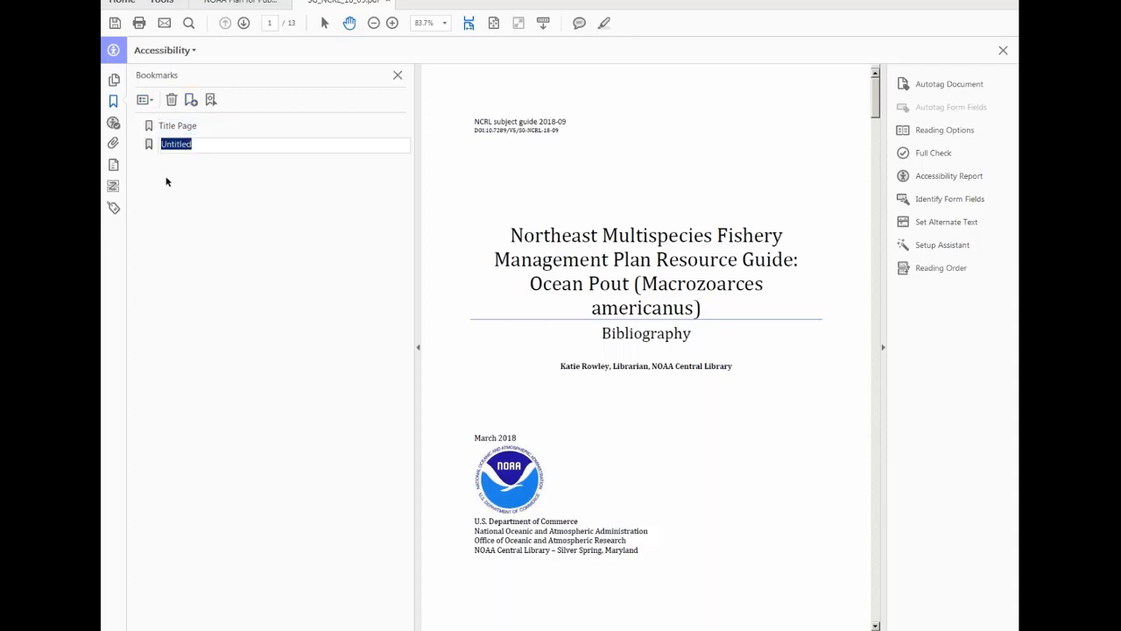
key(BackSpace)
text(To)
text(ble )
text(of Conten)
text(ts)
drag(877, 98, 877, 141)
click(244, 240)
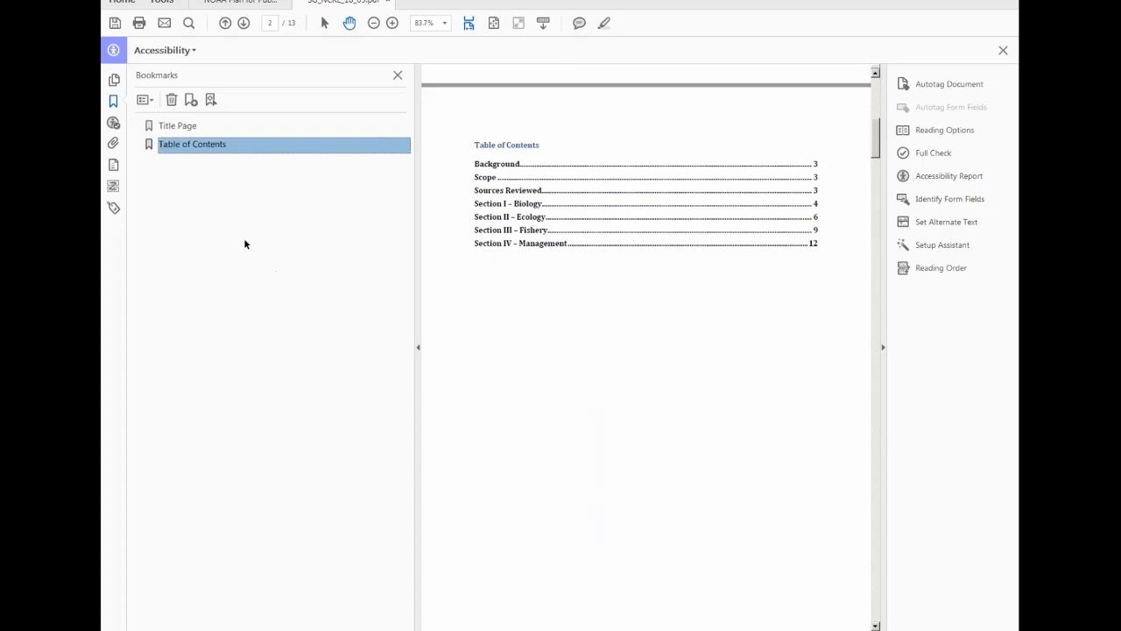
- Set the Table of Contents bookmark's destination to the contents list on page 2
right_click(186, 148)
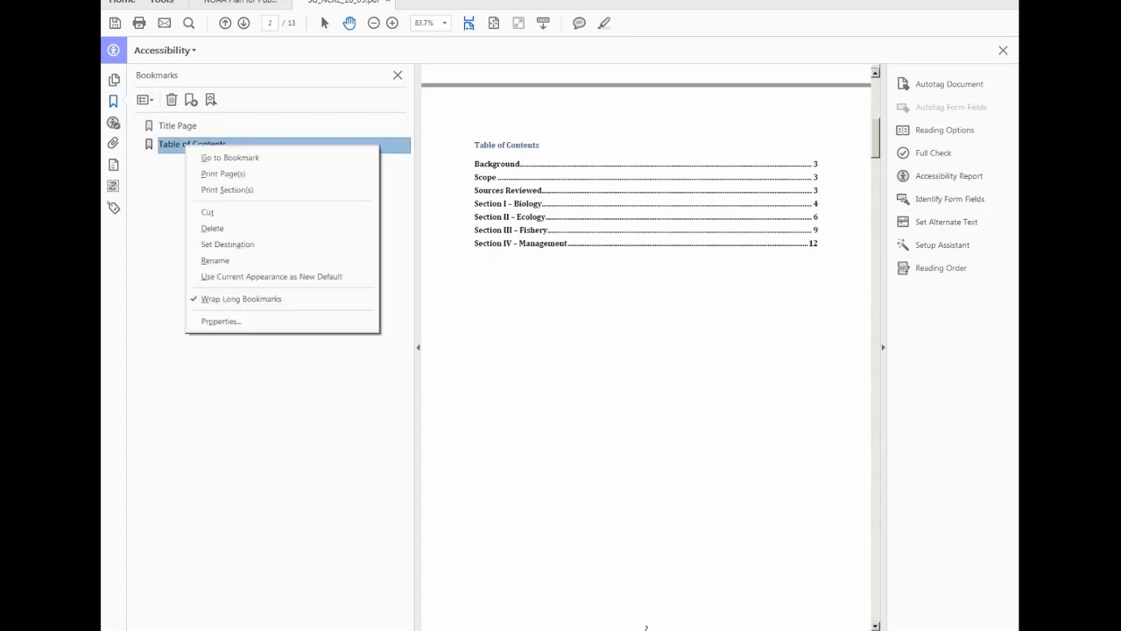
click(219, 249)
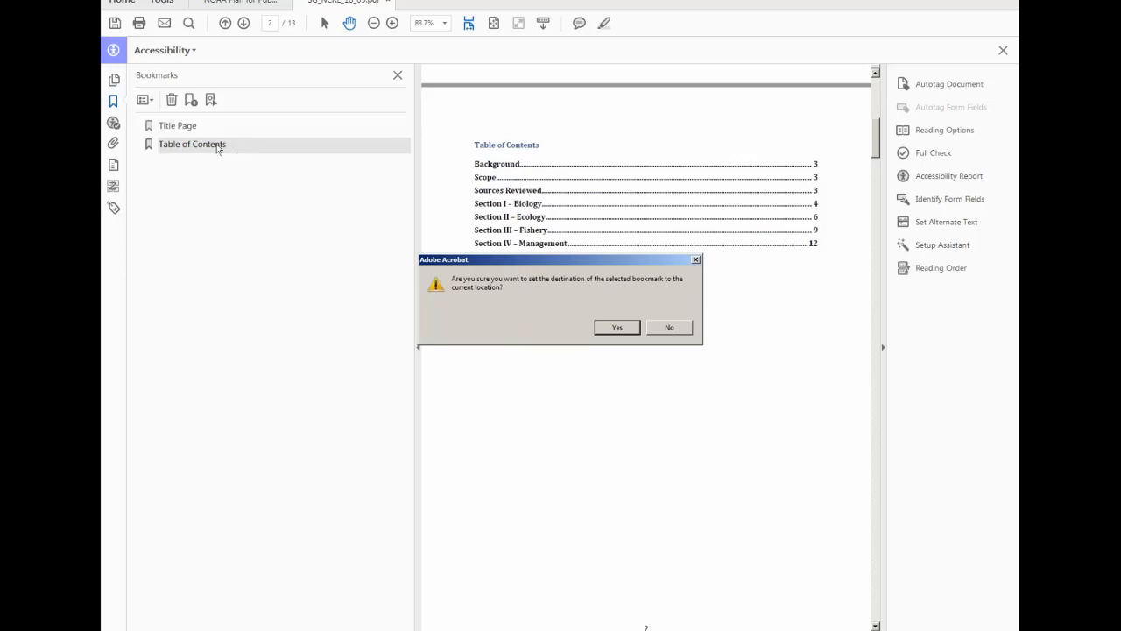
click(616, 328)
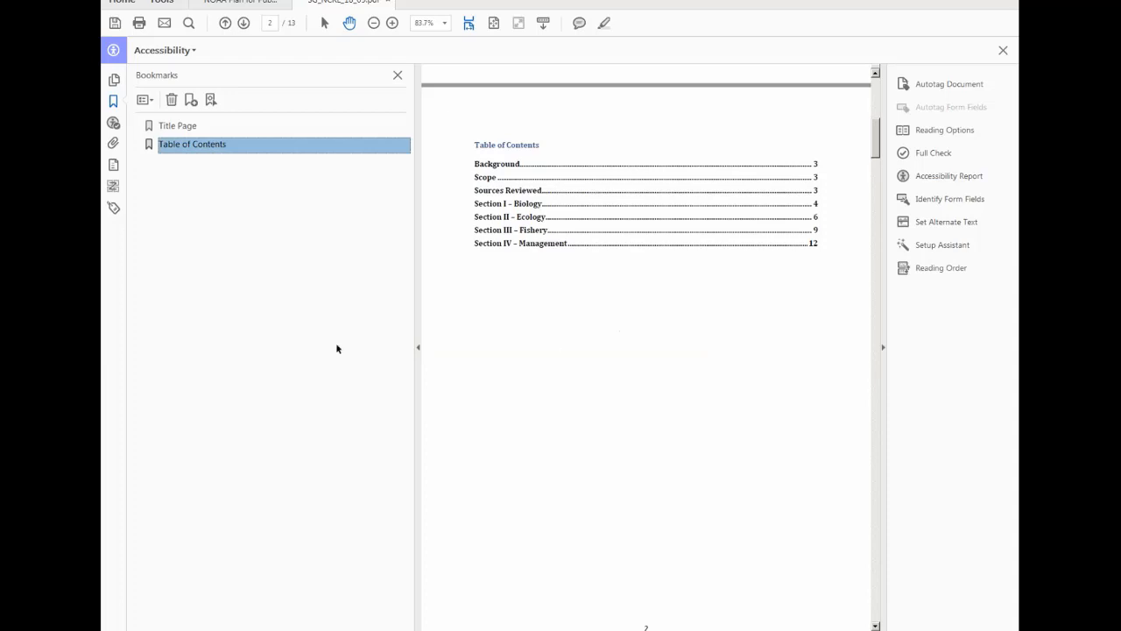
- Test the Title Page and Table of Contents bookmarks, and look through the guide's opening pages
click(170, 129)
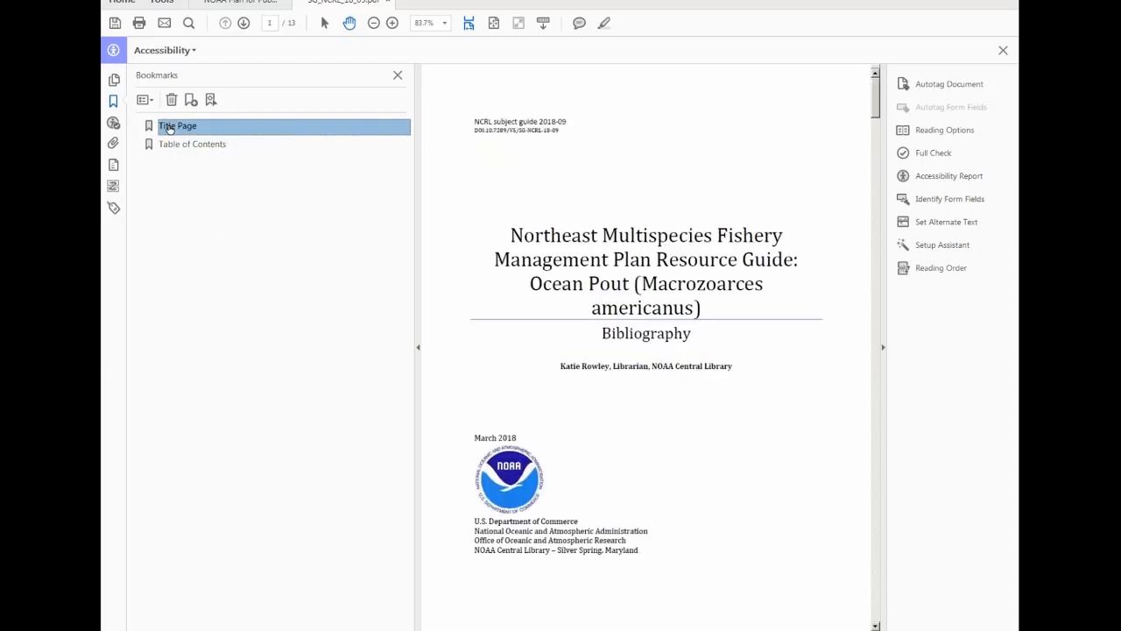
click(204, 147)
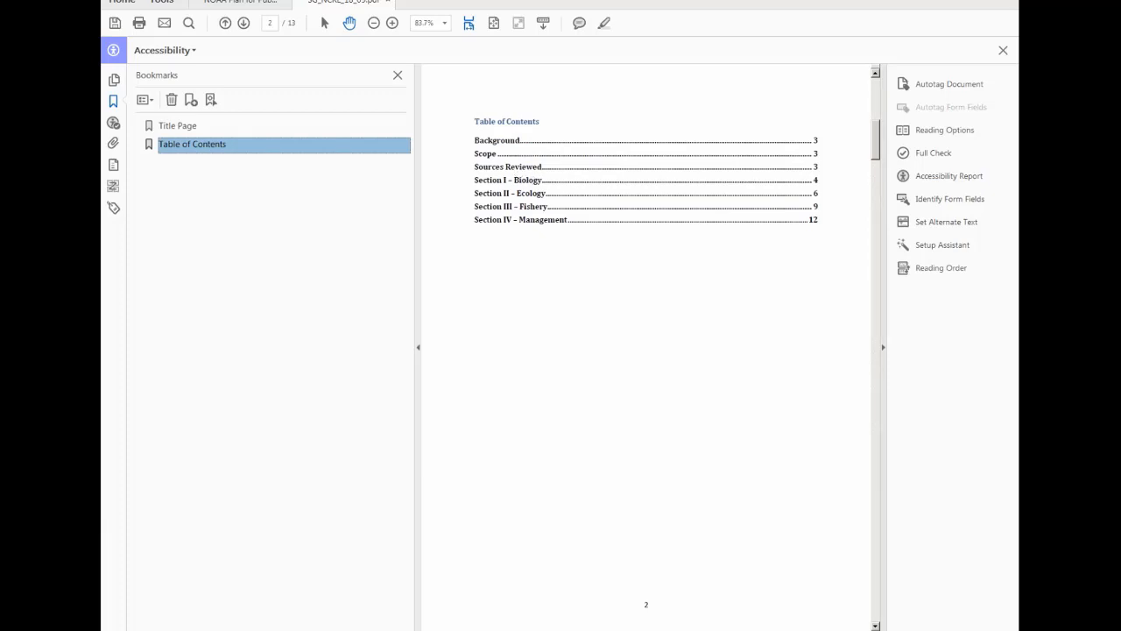
scroll(879, 139, down, 1)
drag(879, 139, 878, 183)
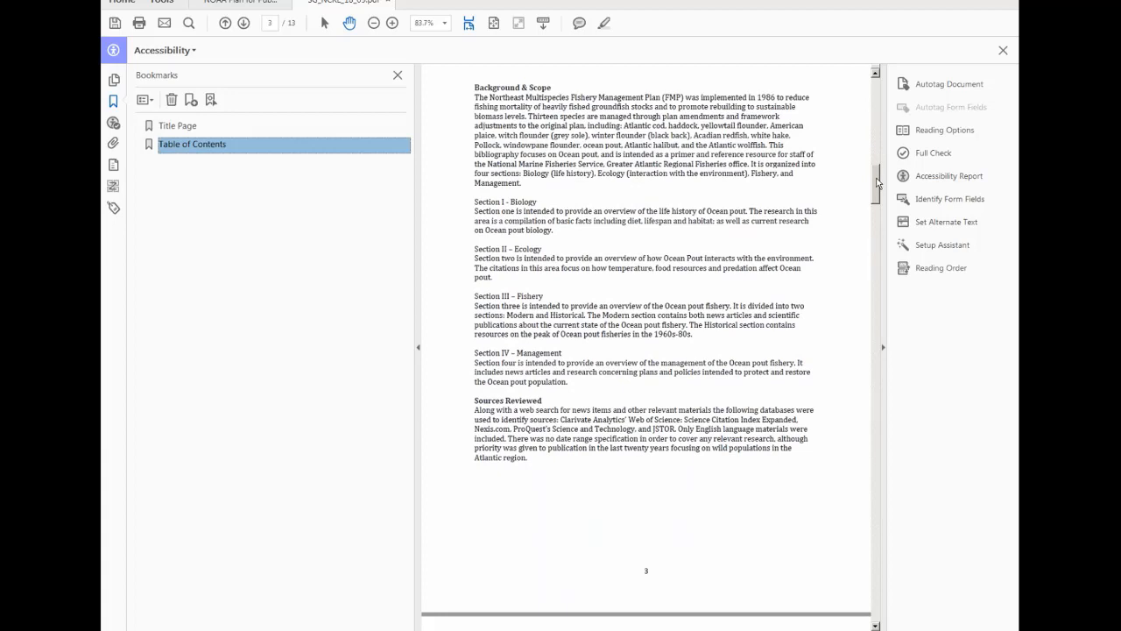
drag(877, 182, 876, 93)
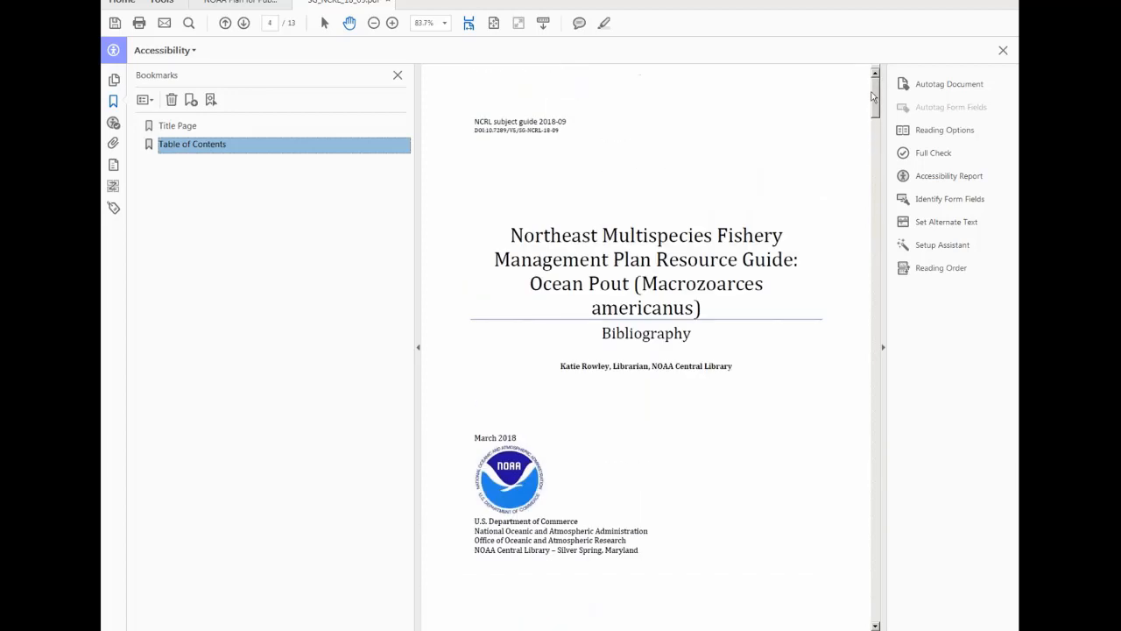